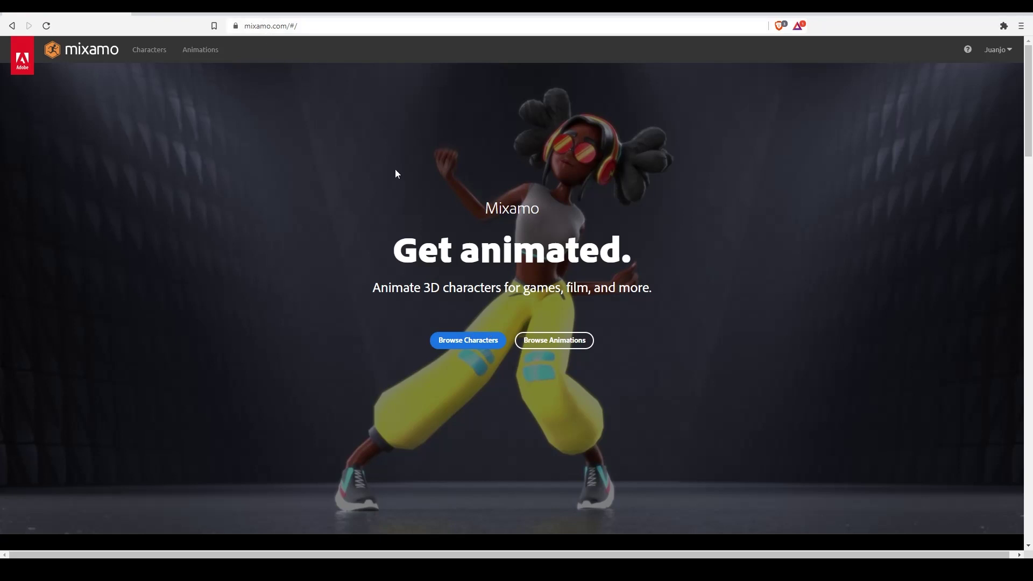
# - Pick the Mannequin from Mixamo's character library and confirm it as the character
pyautogui.click(443, 344)
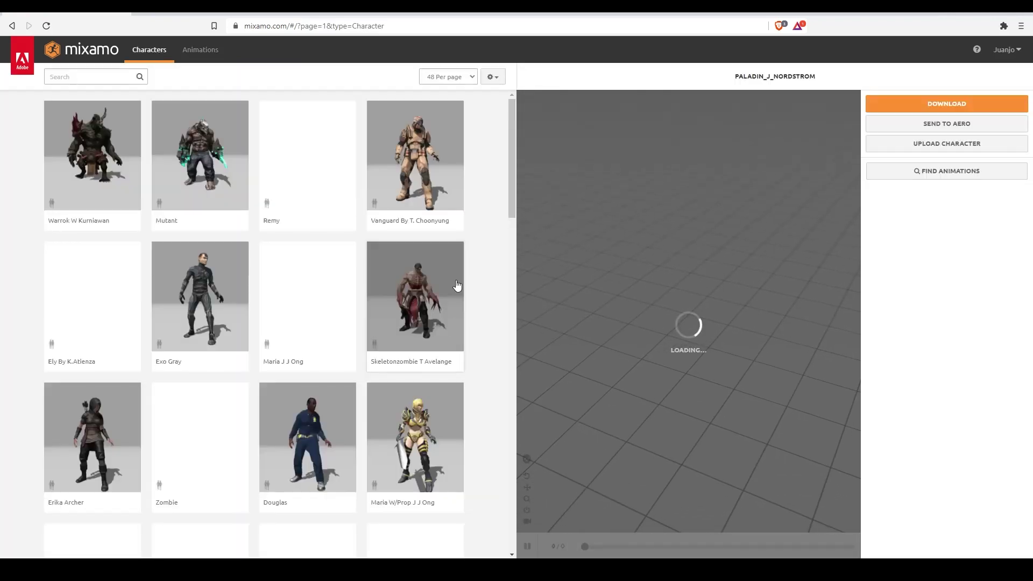
pyautogui.hotkey('ctrl', 'l')
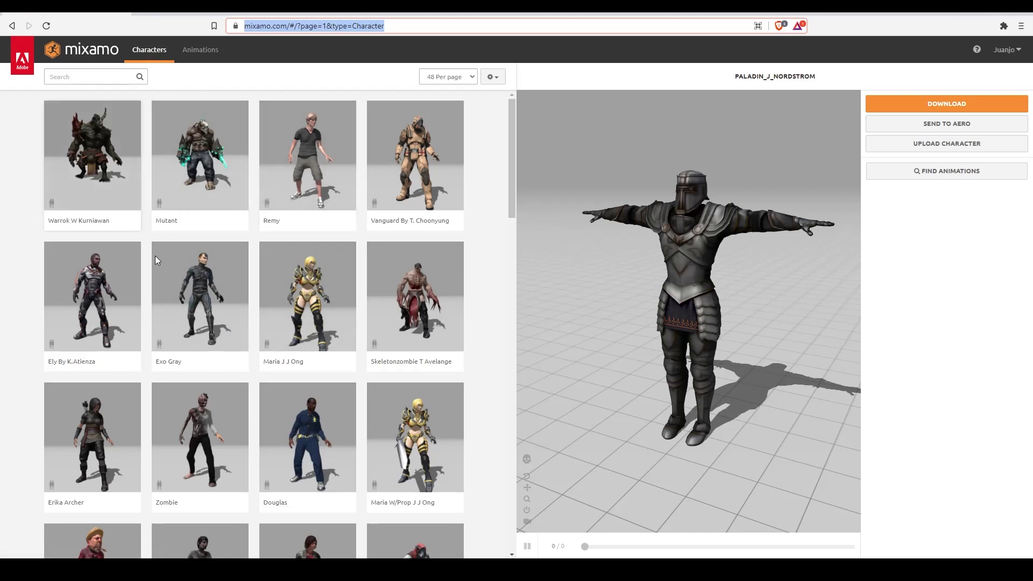
pyautogui.scroll(-5, 324, 420)
pyautogui.scroll(-6, 323, 420)
pyautogui.scroll(-5, 323, 421)
pyautogui.scroll(3, 323, 421)
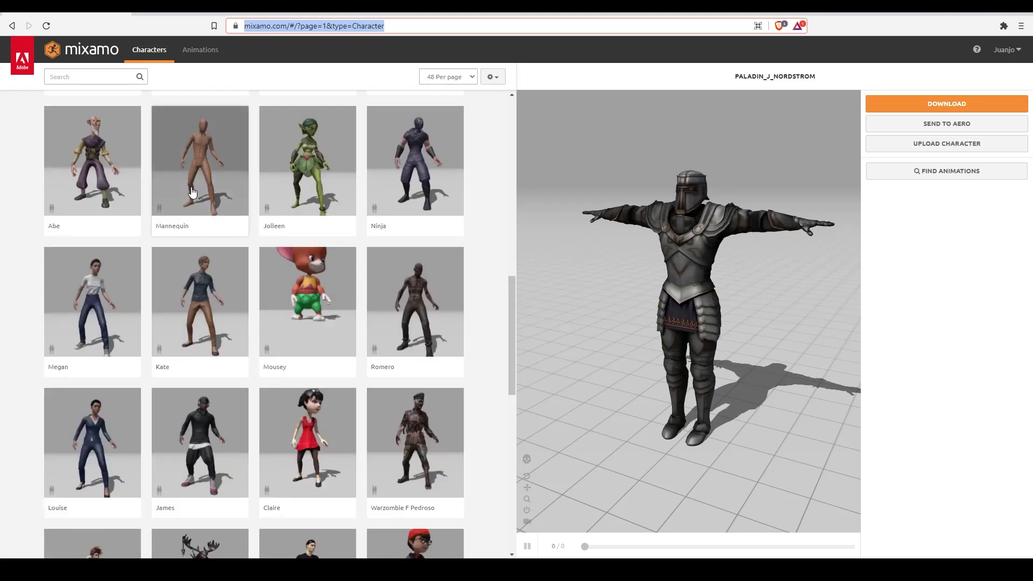
pyautogui.click(245, 231)
pyautogui.click(735, 197)
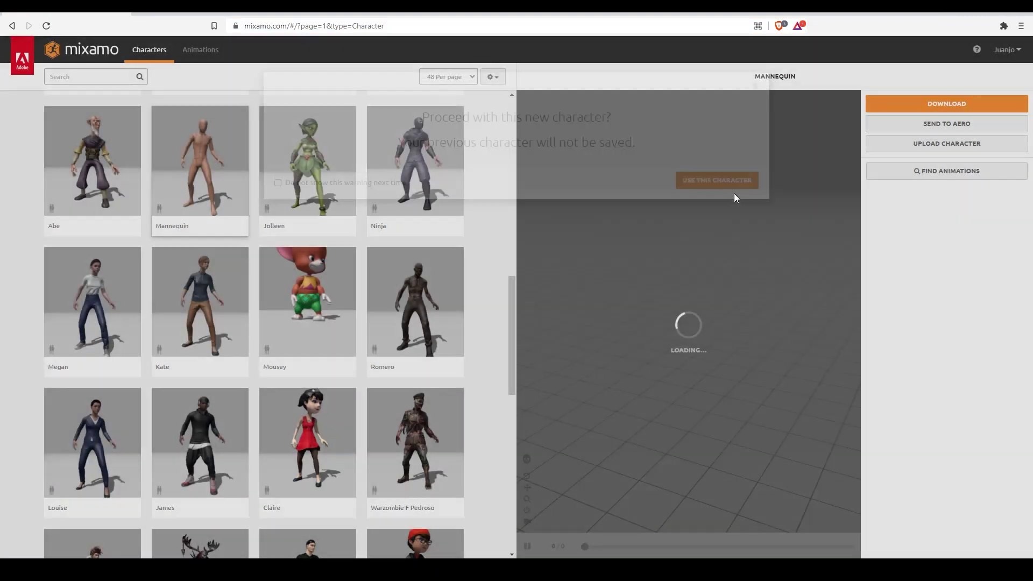
# - Orbit the Mannequin, then turn Skeleton View on and back off
pyautogui.moveTo(693, 347)
pyautogui.mouseDown()
pyautogui.moveTo(676, 342)
pyautogui.moveTo(683, 334)
pyautogui.moveTo(684, 343)
pyautogui.mouseUp()
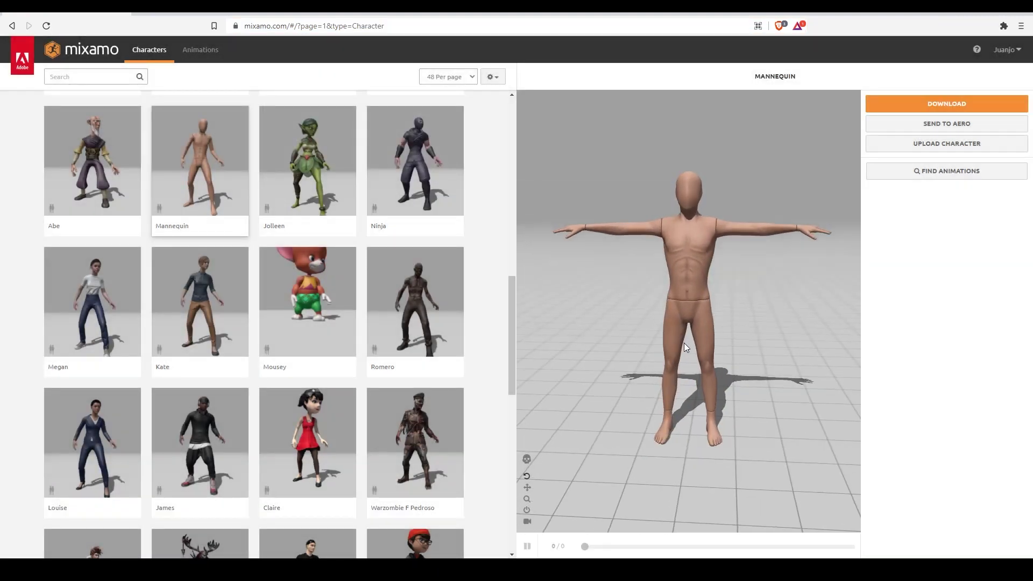
pyautogui.click(527, 460)
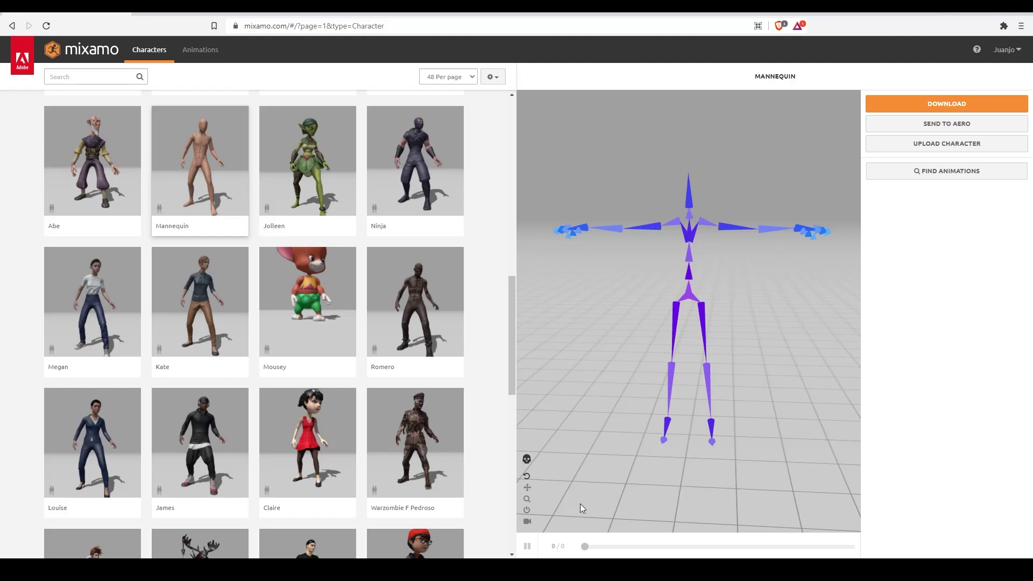
pyautogui.click(526, 460)
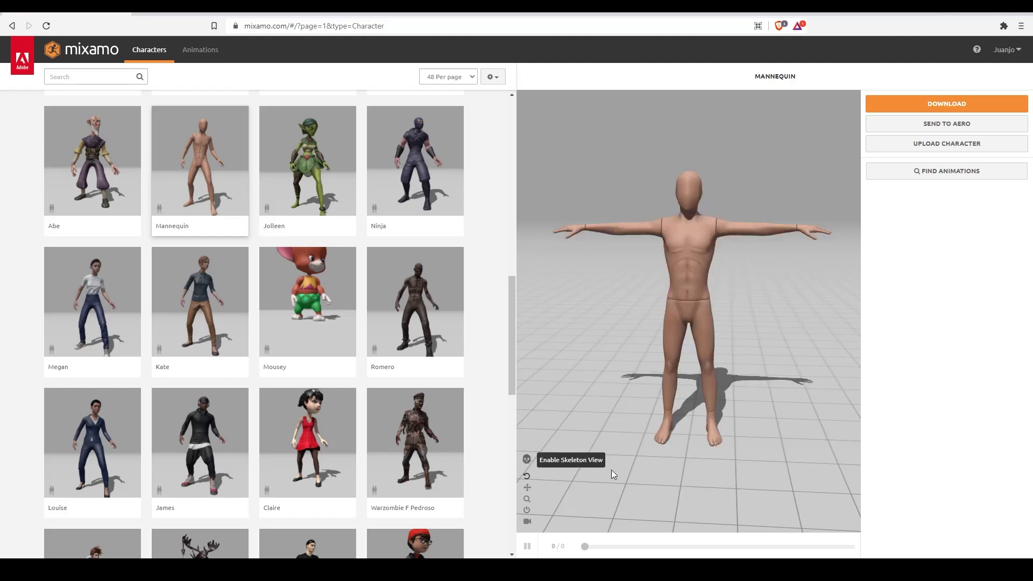
# - Search Mixamo's animations for 'tpose' and apply the T-Pose animation to the Mannequin
pyautogui.click(204, 62)
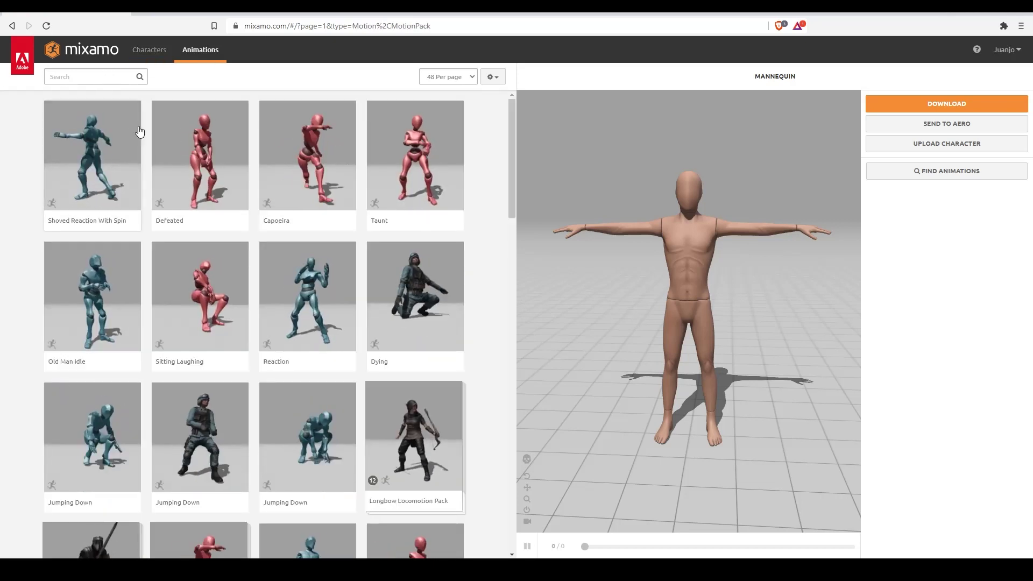
pyautogui.scroll(-1, 255, 240)
pyautogui.scroll(-5, 255, 238)
pyautogui.scroll(-2, 265, 247)
pyautogui.scroll(-4, 271, 247)
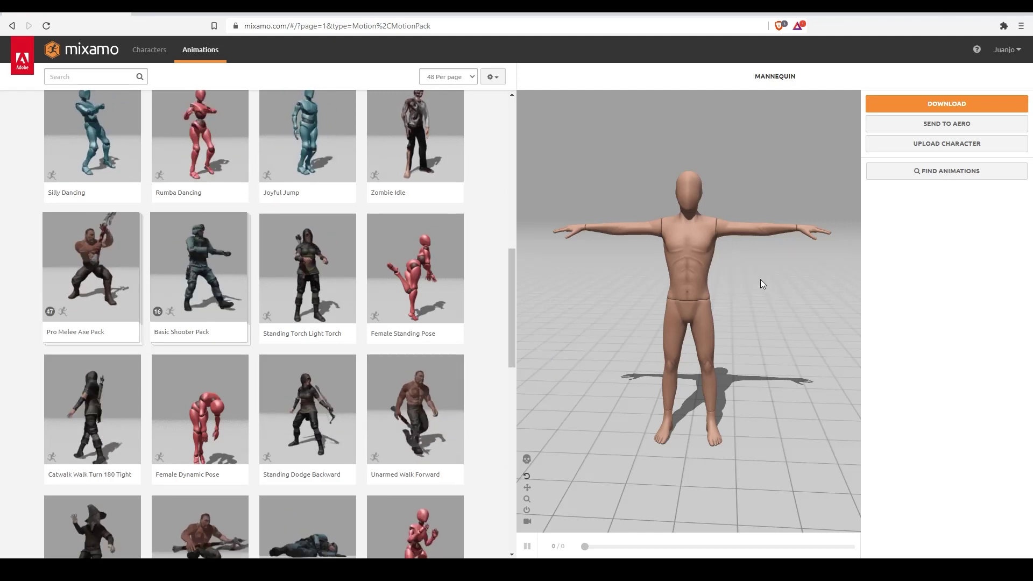
pyautogui.click(92, 79)
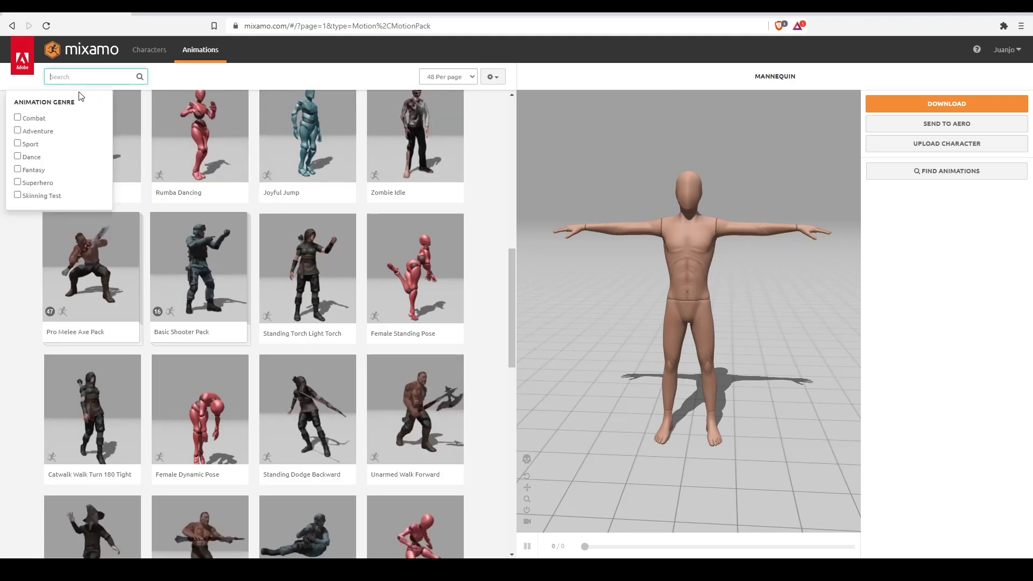
pyautogui.write('tpose')
pyautogui.press('Return')
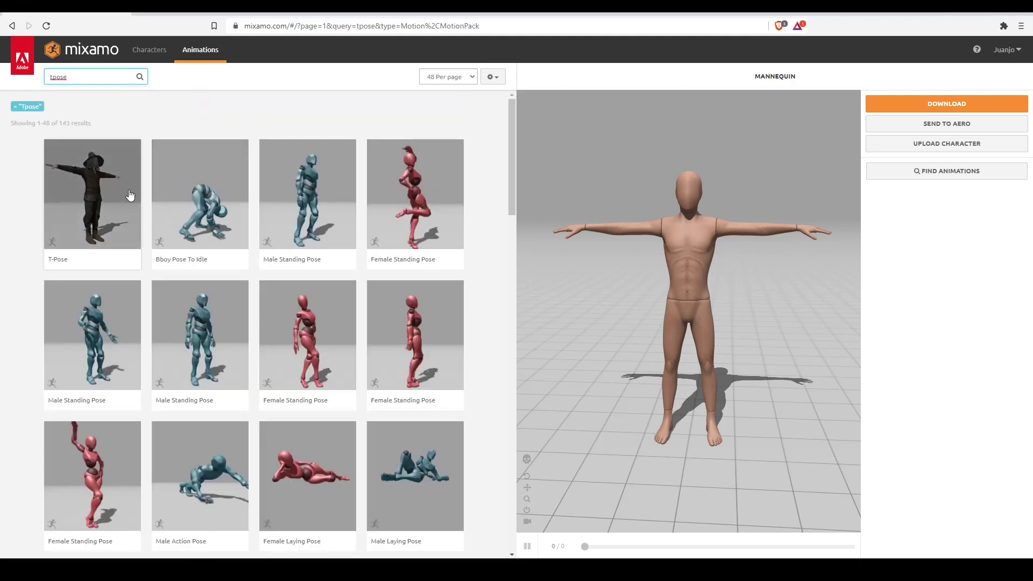
pyautogui.click(115, 207)
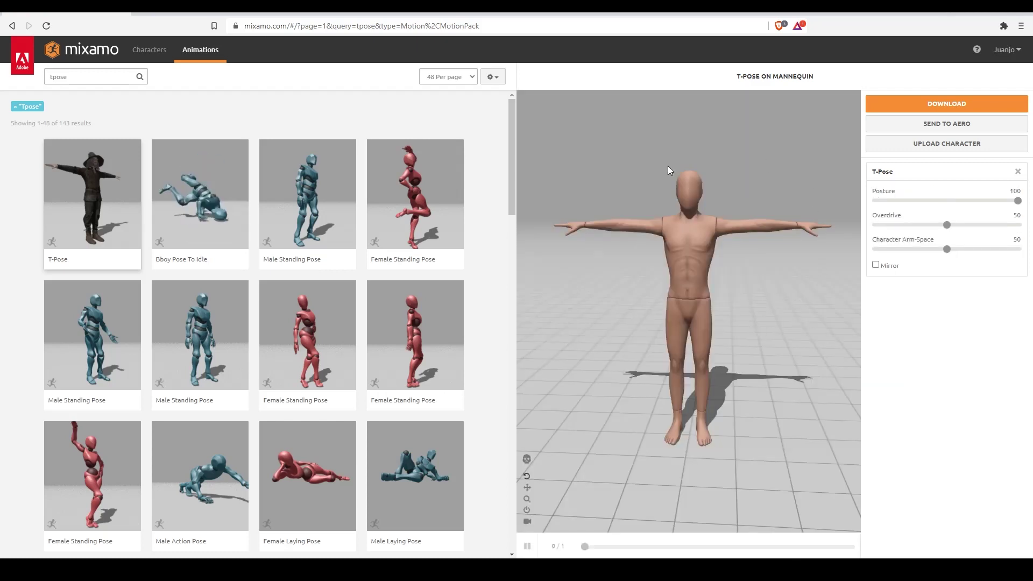
# - Set download options to FBX Binary, 24 fps, With Skin, keyframe reduction none
pyautogui.click(908, 110)
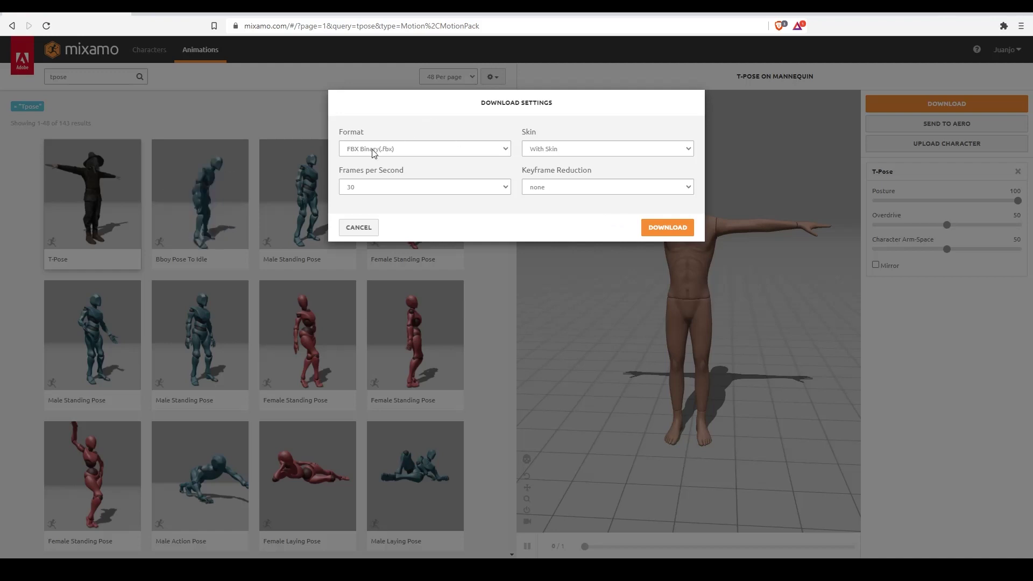
pyautogui.click(414, 155)
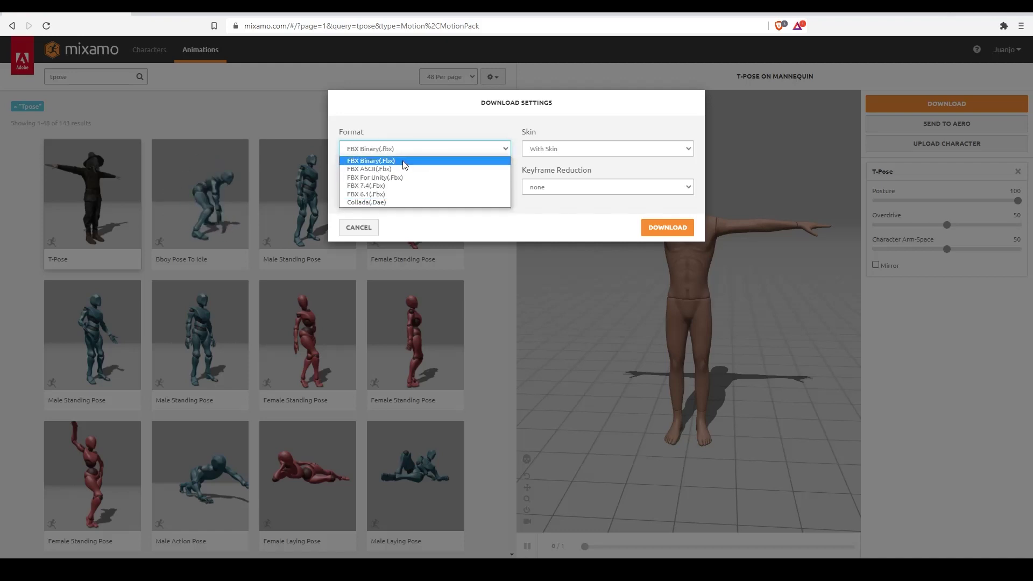
pyautogui.click(405, 162)
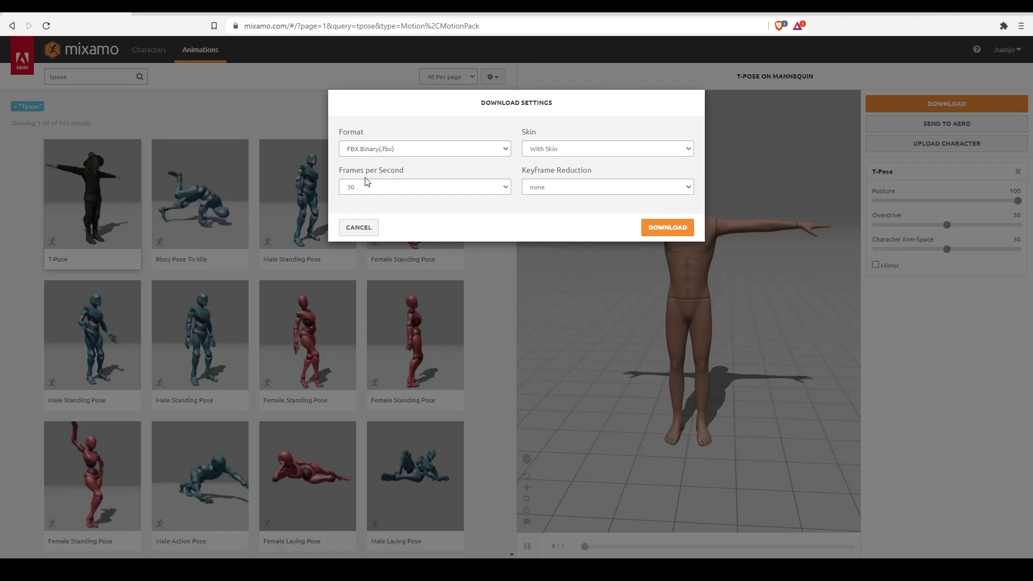
pyautogui.click(395, 192)
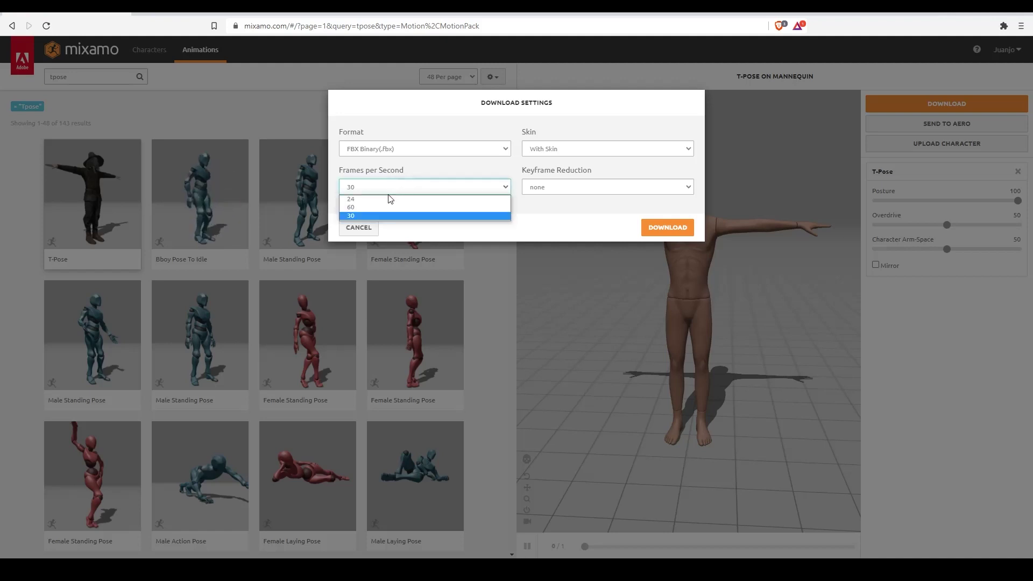
pyautogui.click(390, 199)
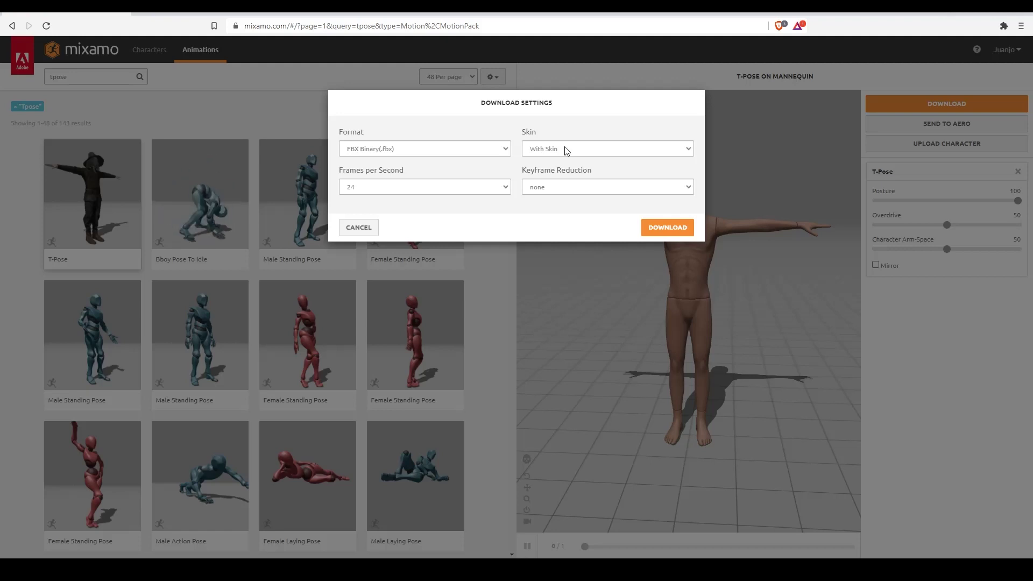
pyautogui.click(565, 149)
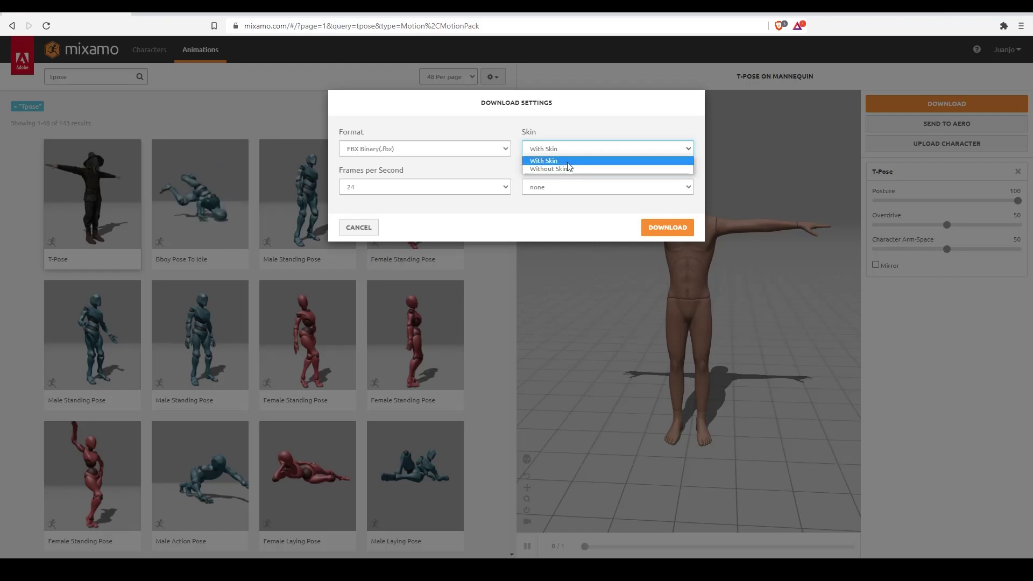
pyautogui.click(565, 161)
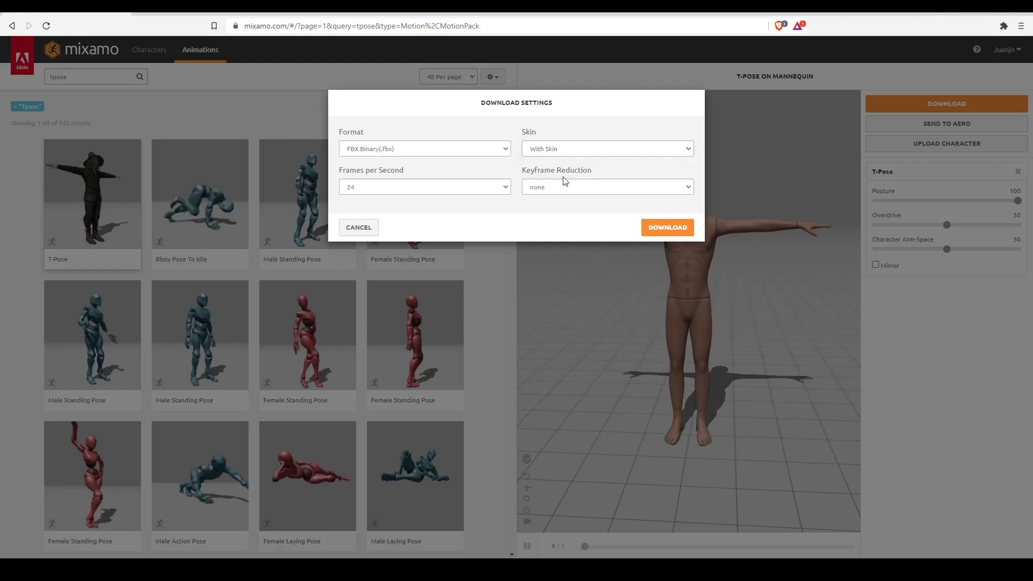
pyautogui.click(558, 189)
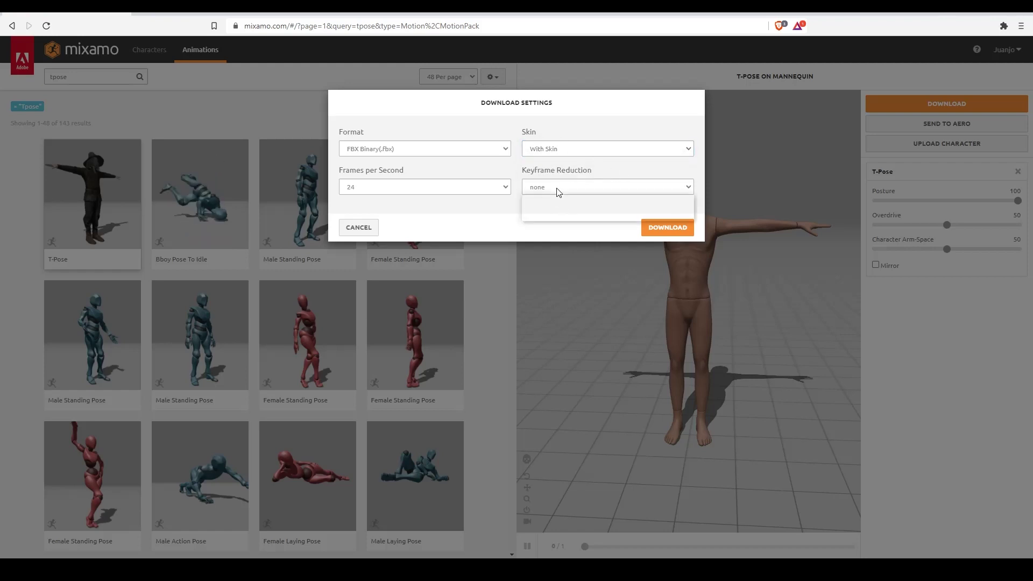
pyautogui.click(556, 198)
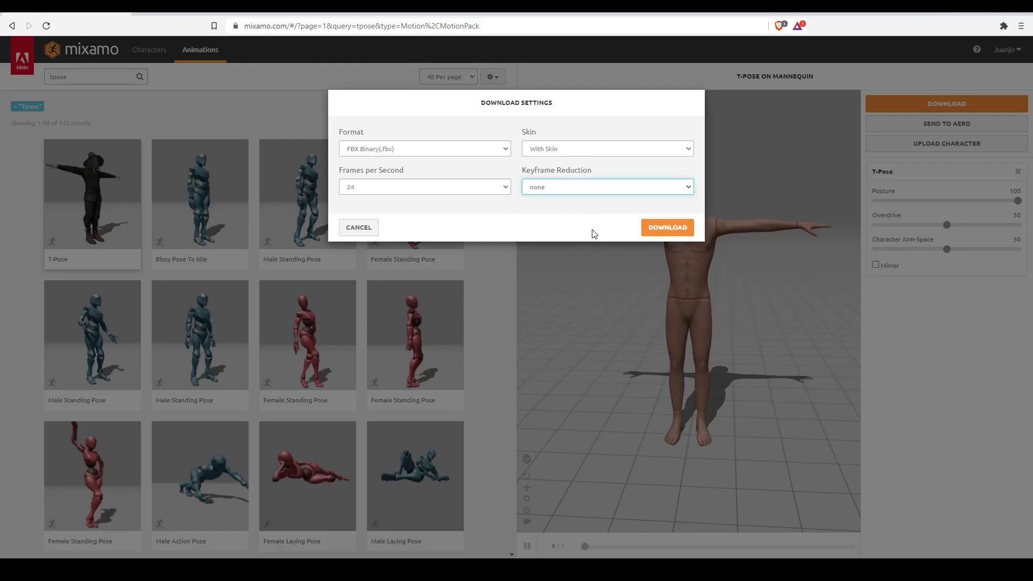
# - Download the T-Pose FBX and save it as mannequin
pyautogui.click(668, 229)
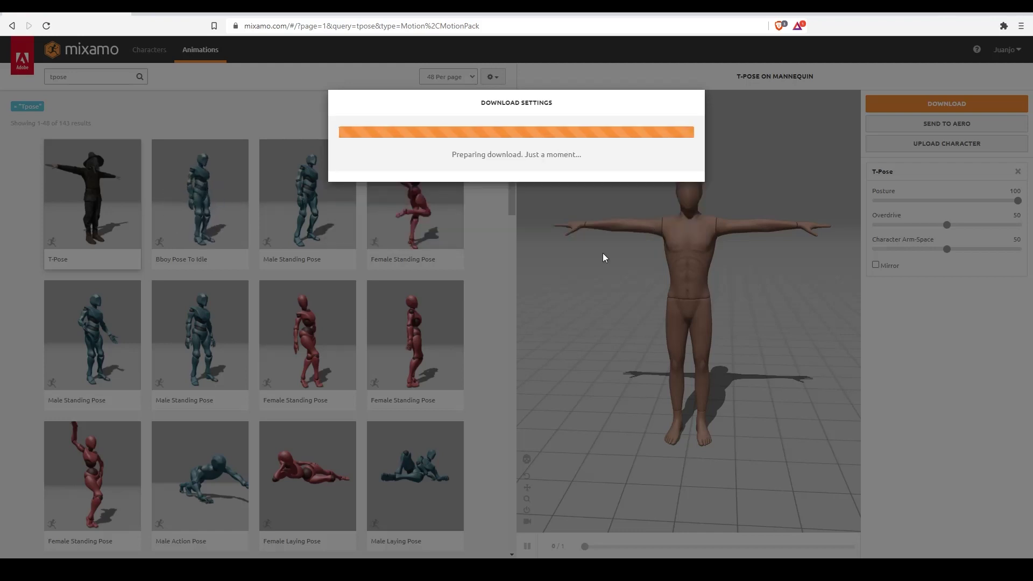
pyautogui.write('mannequin')
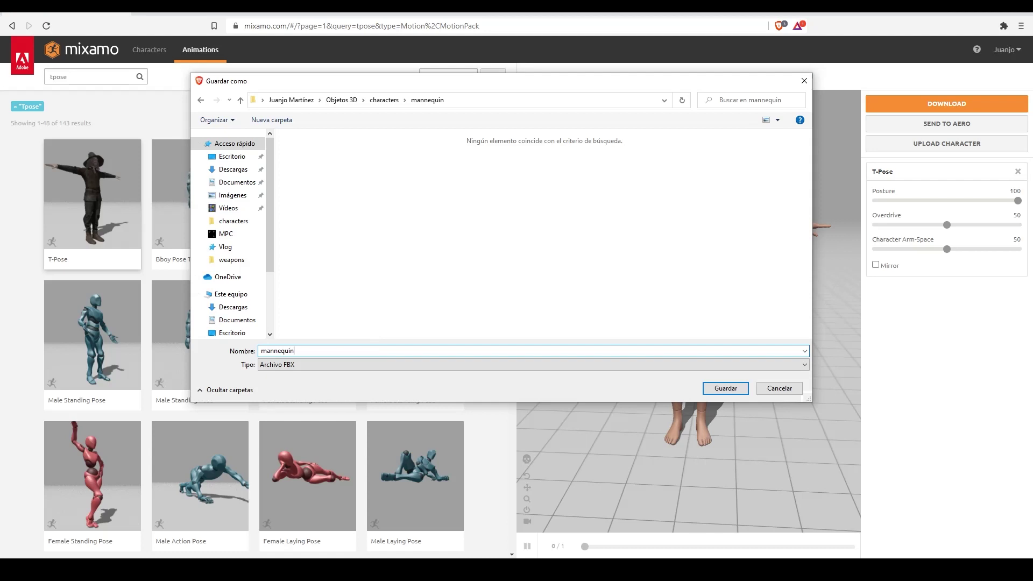
pyautogui.press('Return')
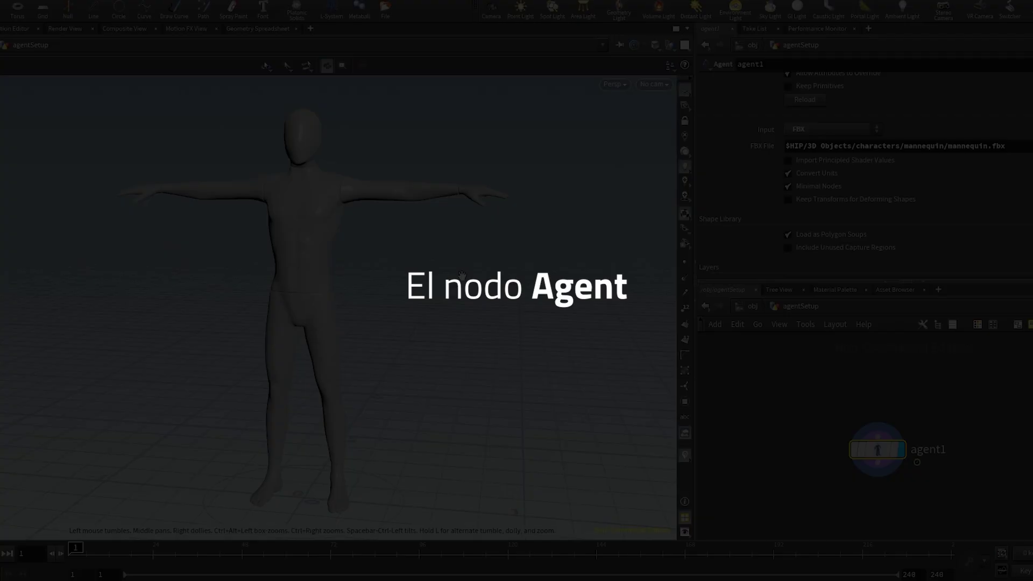
# - Place a new Geometry node in the obj network
pyautogui.press('w')
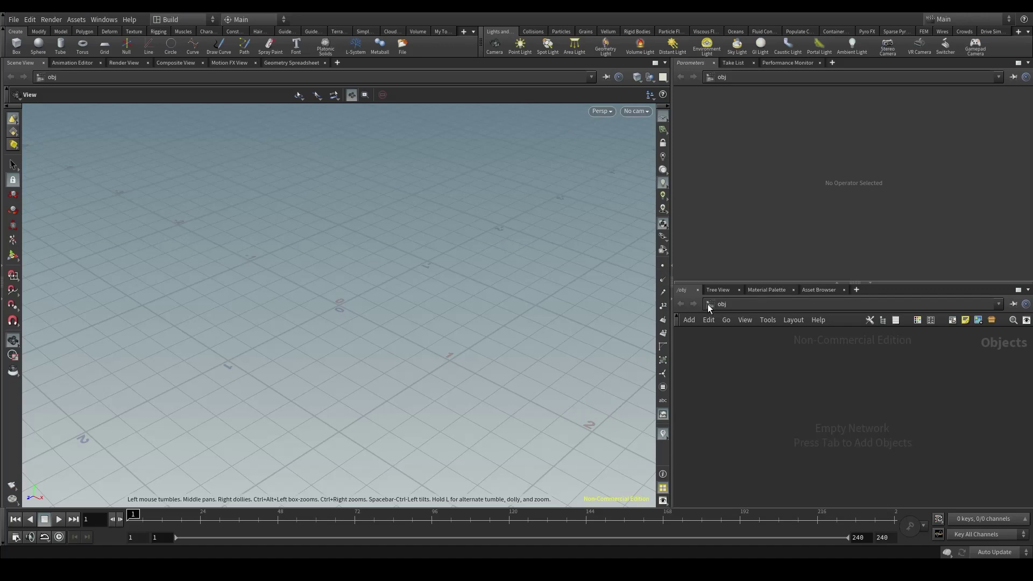
pyautogui.click(745, 303)
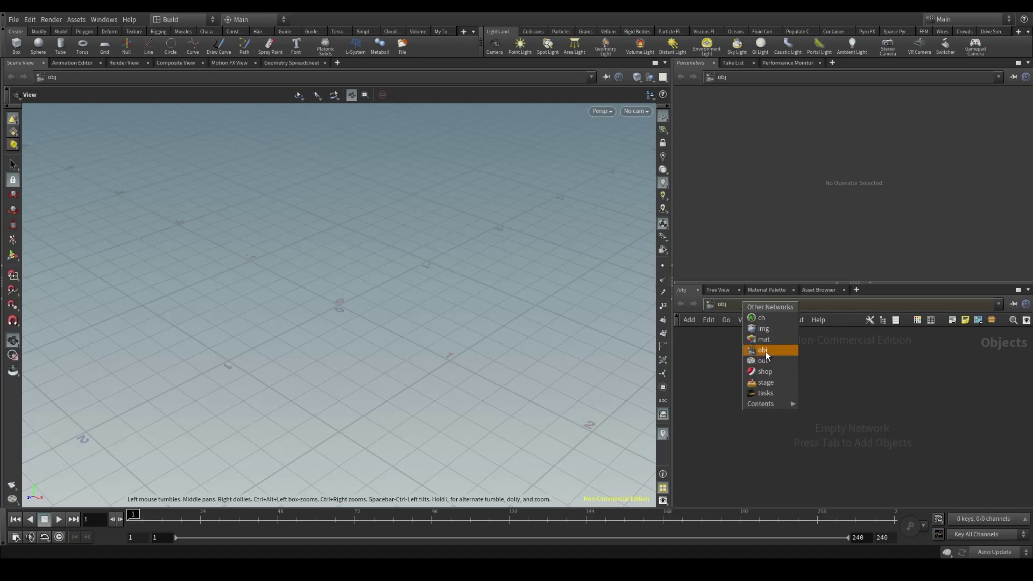
pyautogui.click(858, 384)
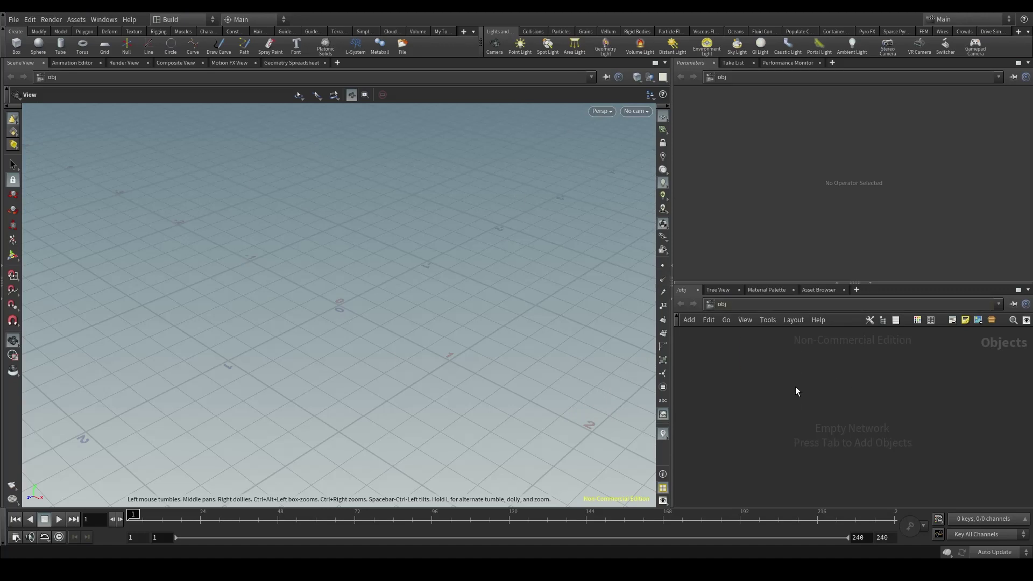
pyautogui.press('Tab')
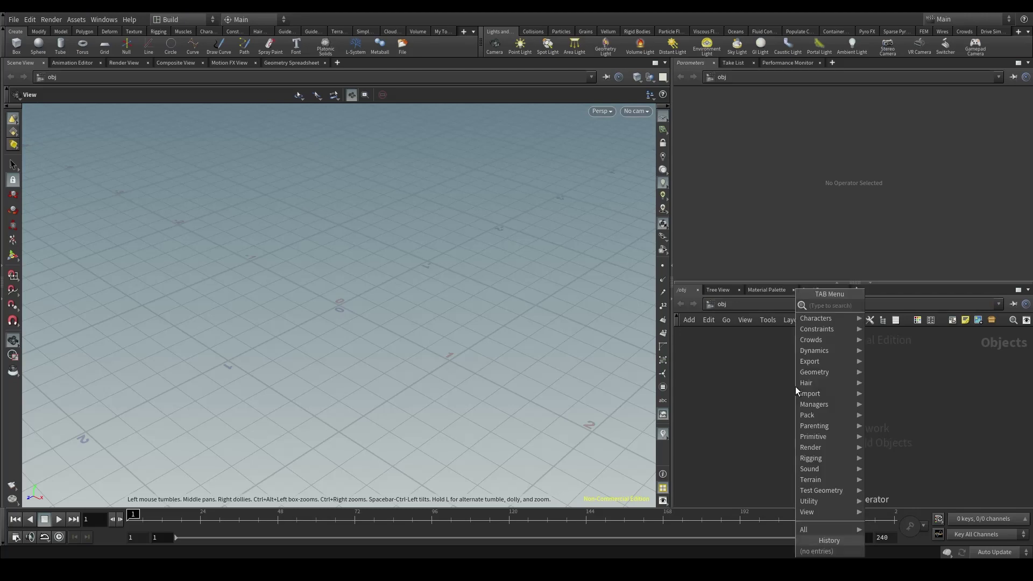
pyautogui.write('geome')
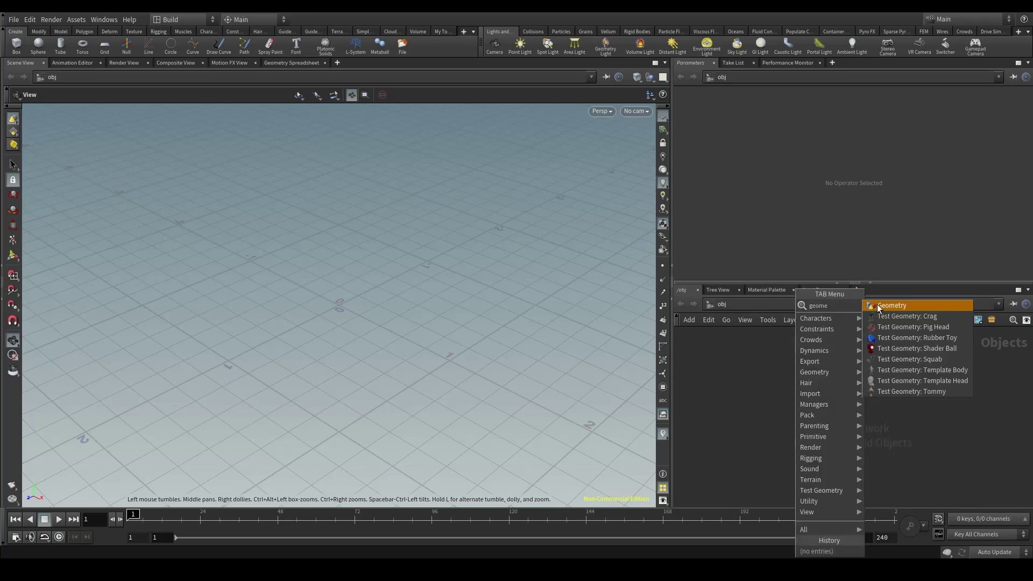
pyautogui.click(877, 305)
pyautogui.click(813, 395)
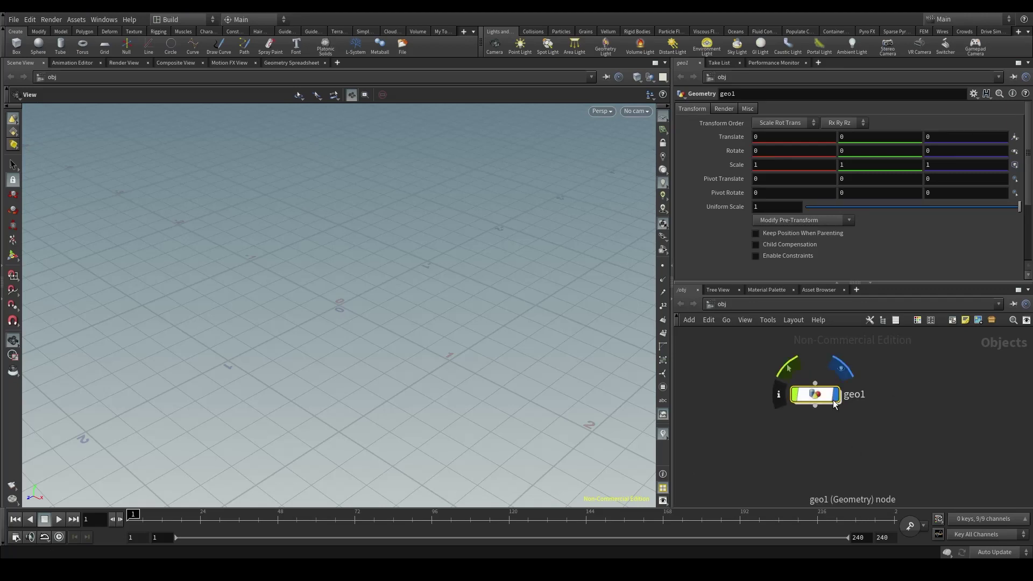
# - Rename the Geometry node to agentSetup and go inside it
pyautogui.moveTo(816, 395)
pyautogui.doubleClick(856, 395)
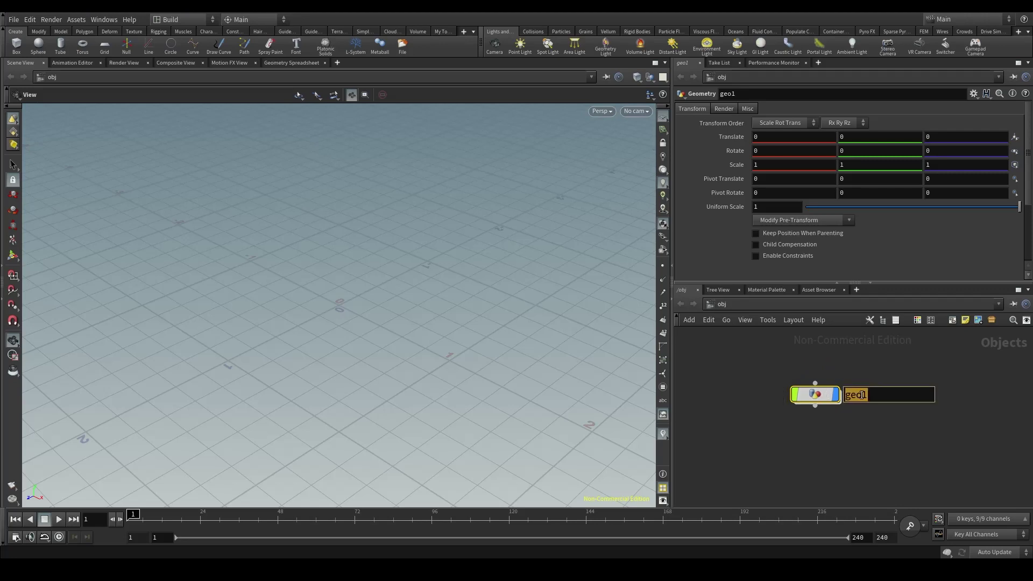
pyautogui.write('agentSetup')
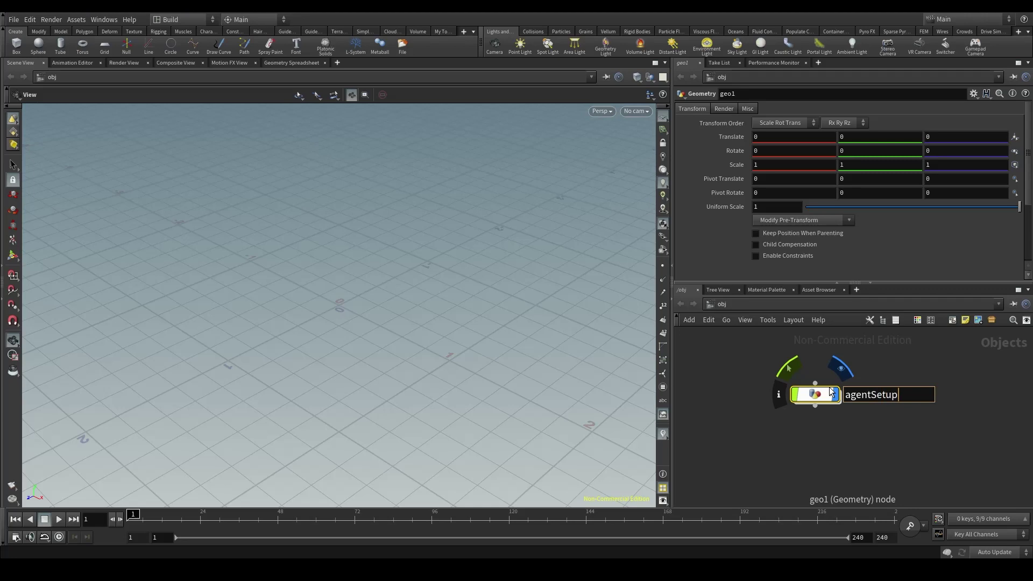
pyautogui.press('Return')
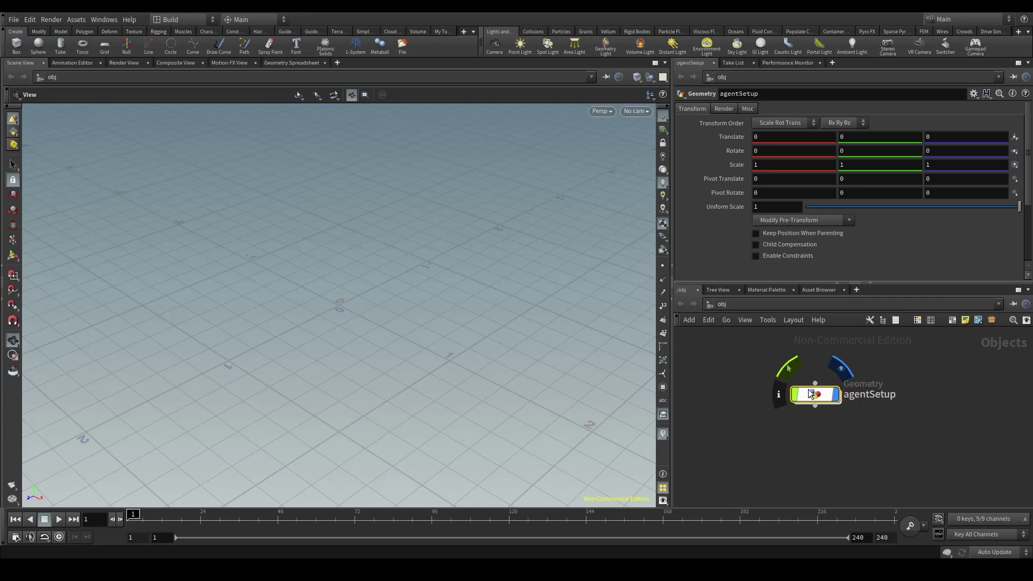
pyautogui.doubleClick(813, 393)
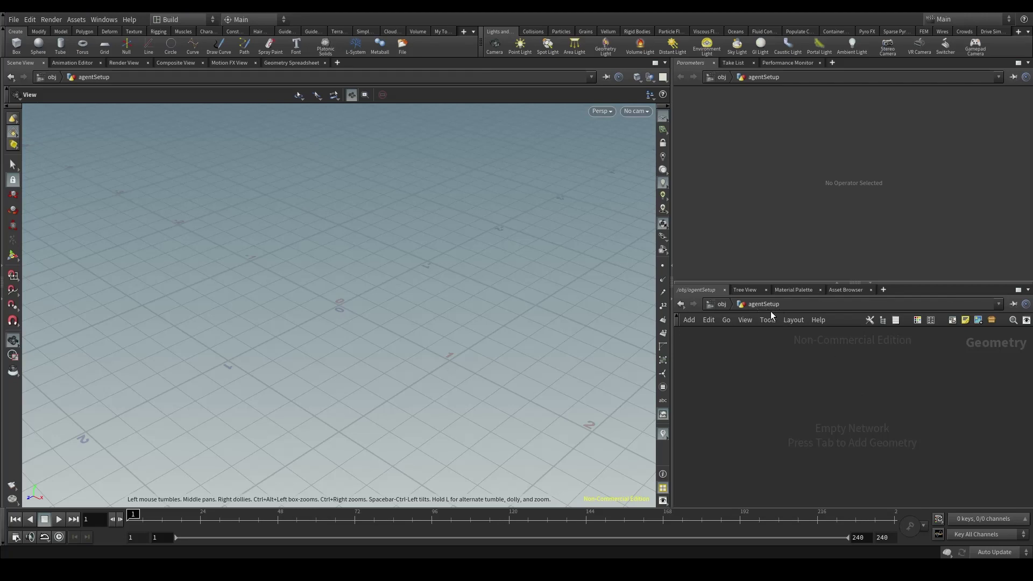
# - Create an Agent node, agent1, inside agentSetup
pyautogui.press('Tab')
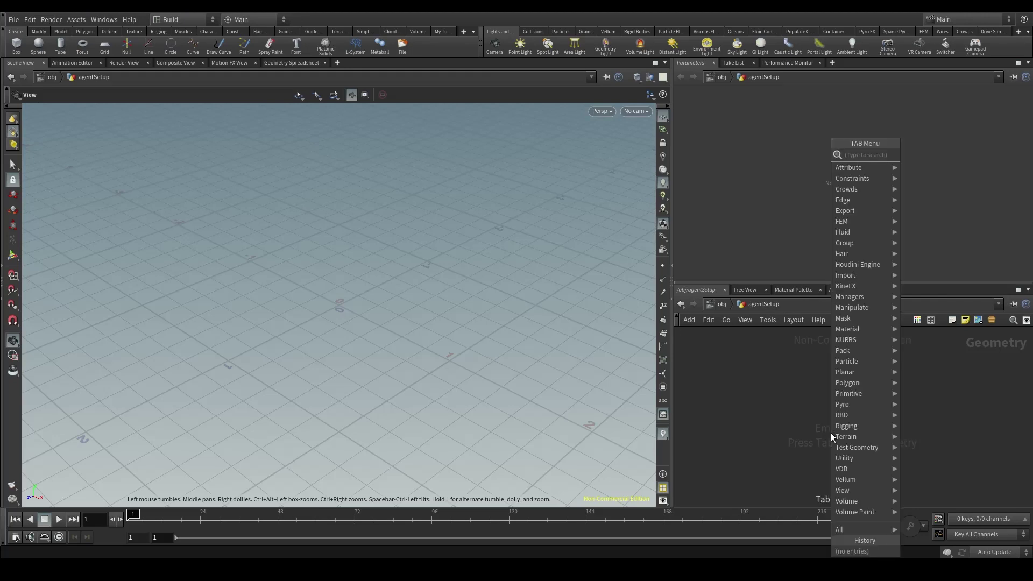
pyautogui.write('agent')
pyautogui.press('Return')
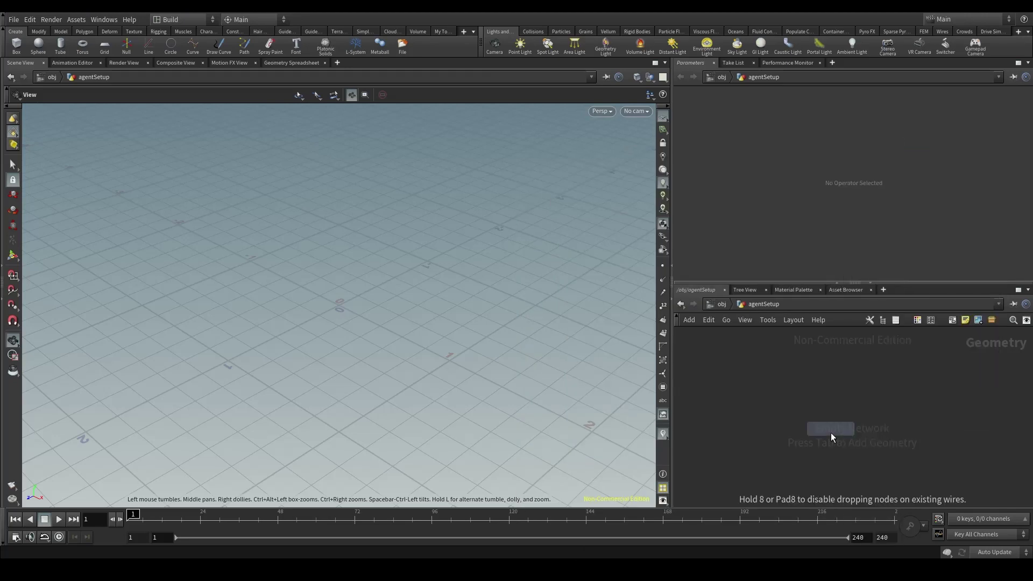
pyautogui.click(831, 432)
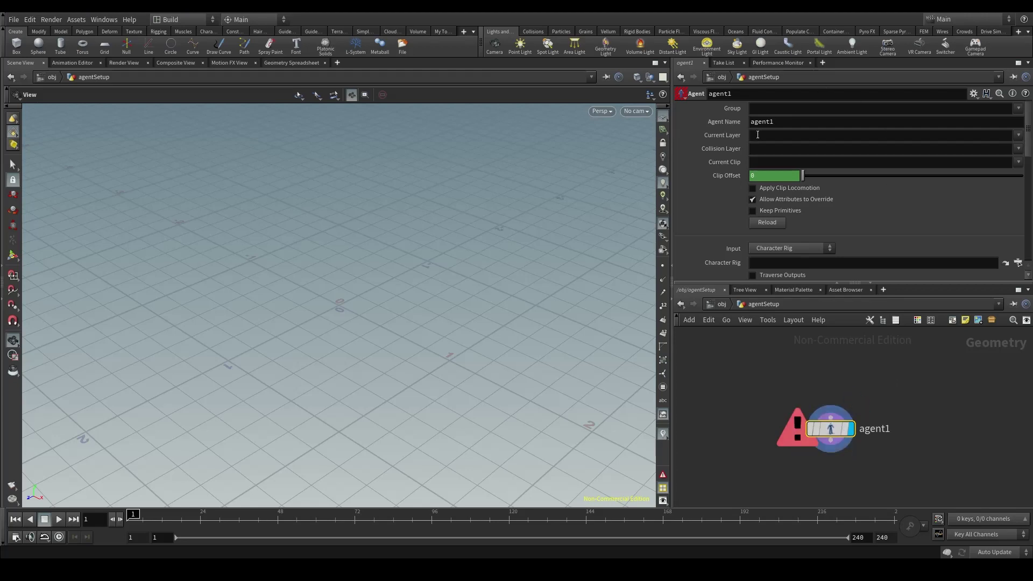
# - Set the Agent node's Input source to FBX
pyautogui.scroll(-2, 815, 158)
pyautogui.scroll(-3, 828, 162)
pyautogui.scroll(-2, 864, 155)
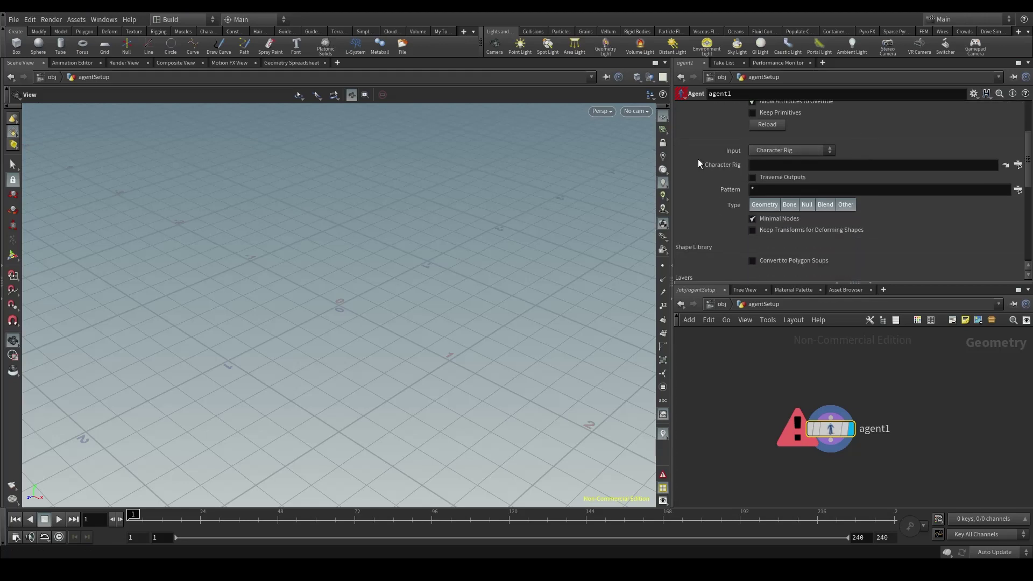
pyautogui.click(806, 154)
pyautogui.click(800, 183)
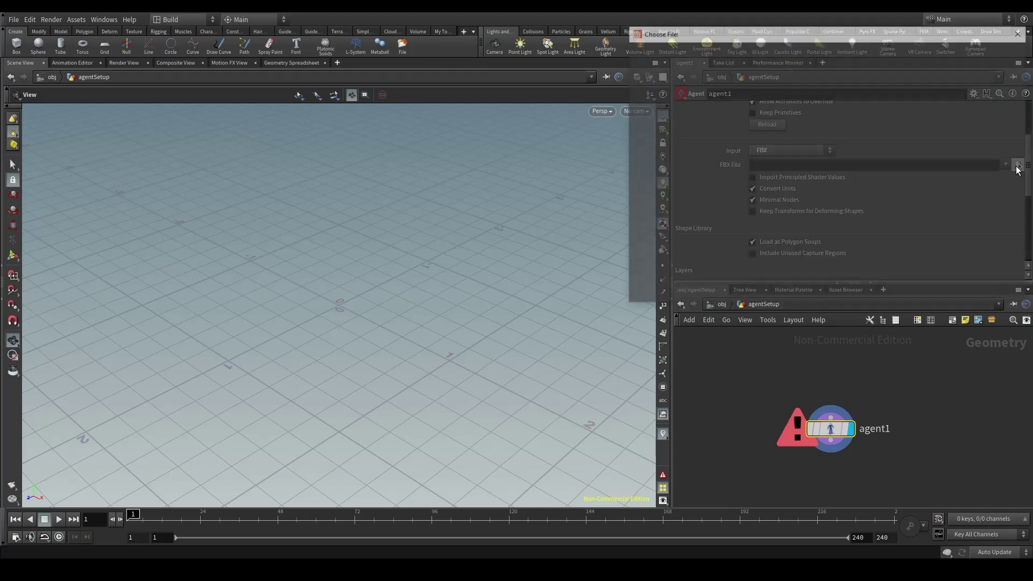
# - Load 3D Objects/characters/mannequin/mannequin.fbx into agent1 and frame the mannequin in view
pyautogui.click(1018, 165)
pyautogui.doubleClick(796, 86)
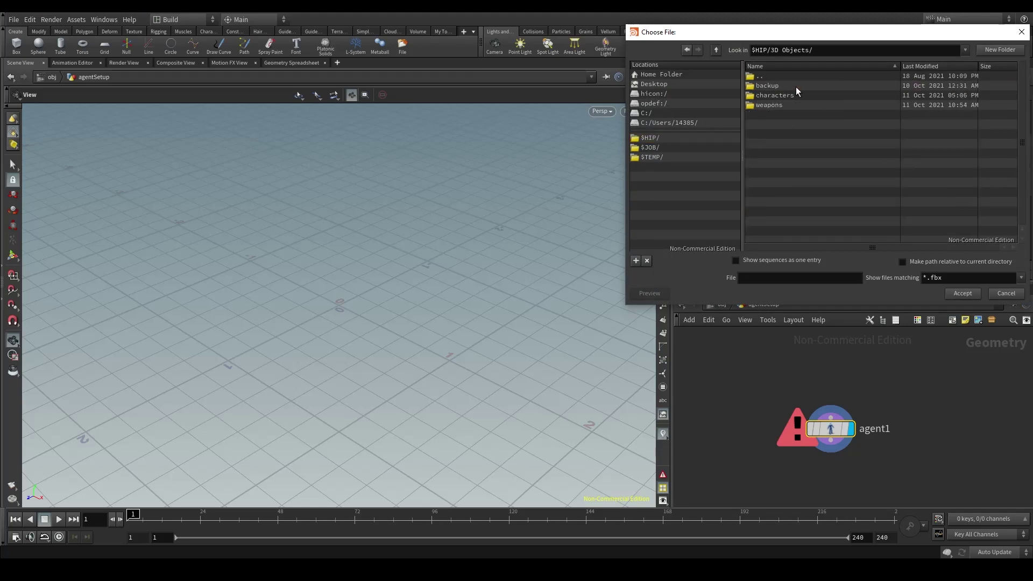
pyautogui.doubleClick(784, 95)
pyautogui.doubleClick(783, 88)
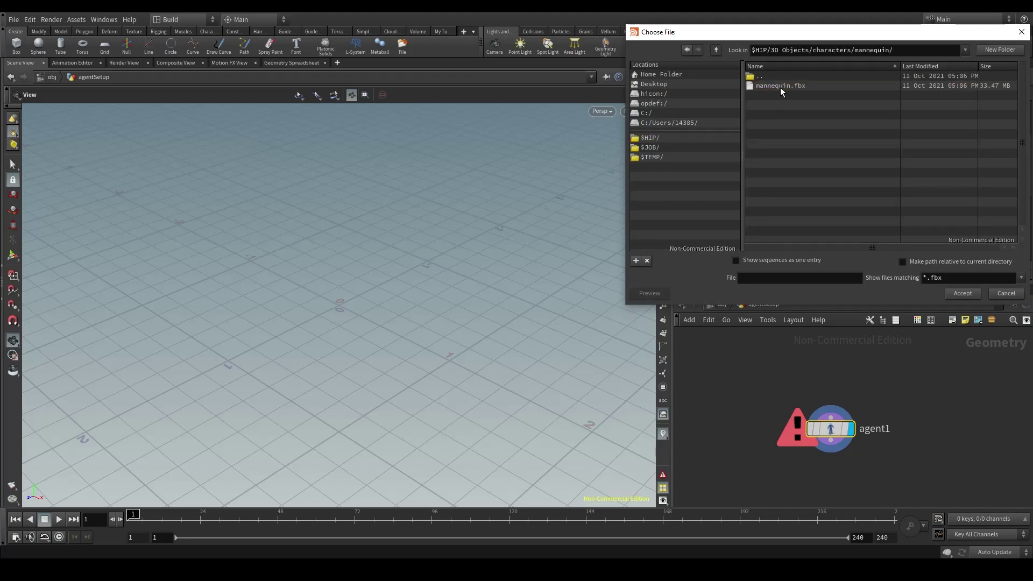
pyautogui.doubleClick(780, 87)
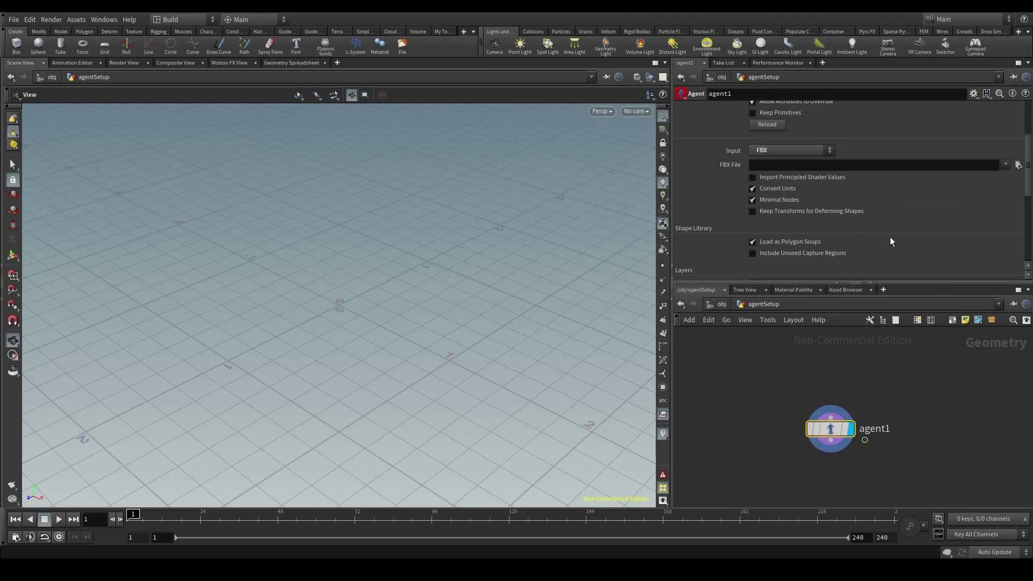
pyautogui.press('h')
pyautogui.moveTo(406, 297)
pyautogui.mouseDown()
pyautogui.moveTo(403, 261)
pyautogui.moveTo(387, 249)
pyautogui.mouseUp()
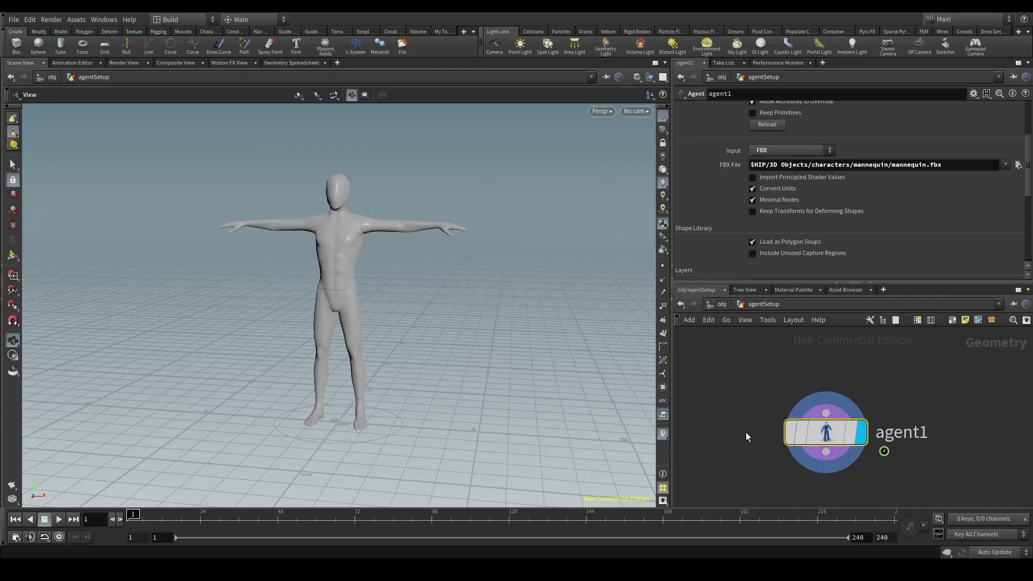
# - Change agent1's Agent Name parameter from agent1 to mannequin
pyautogui.scroll(-2, 751, 431)
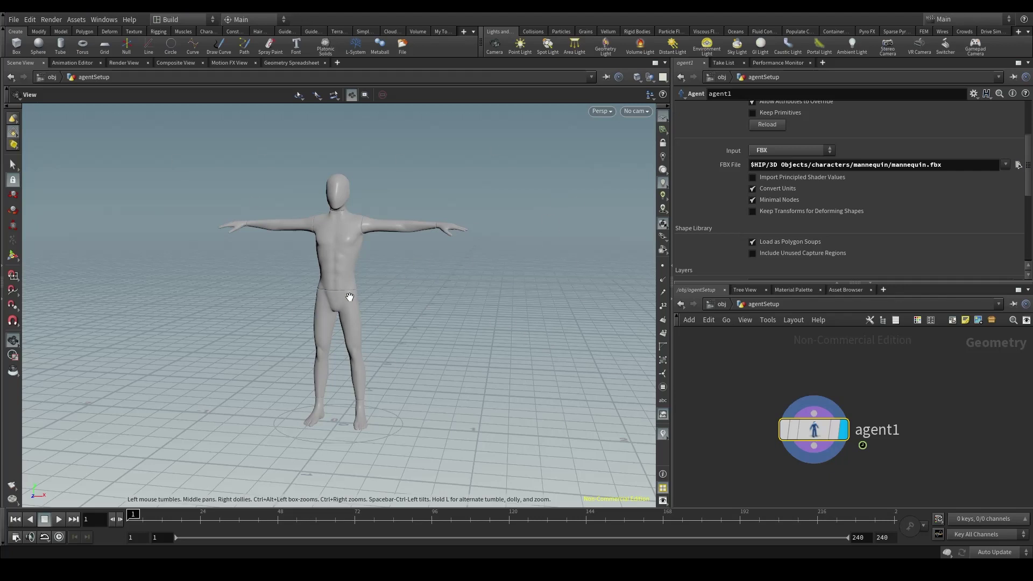
pyautogui.moveTo(825, 433)
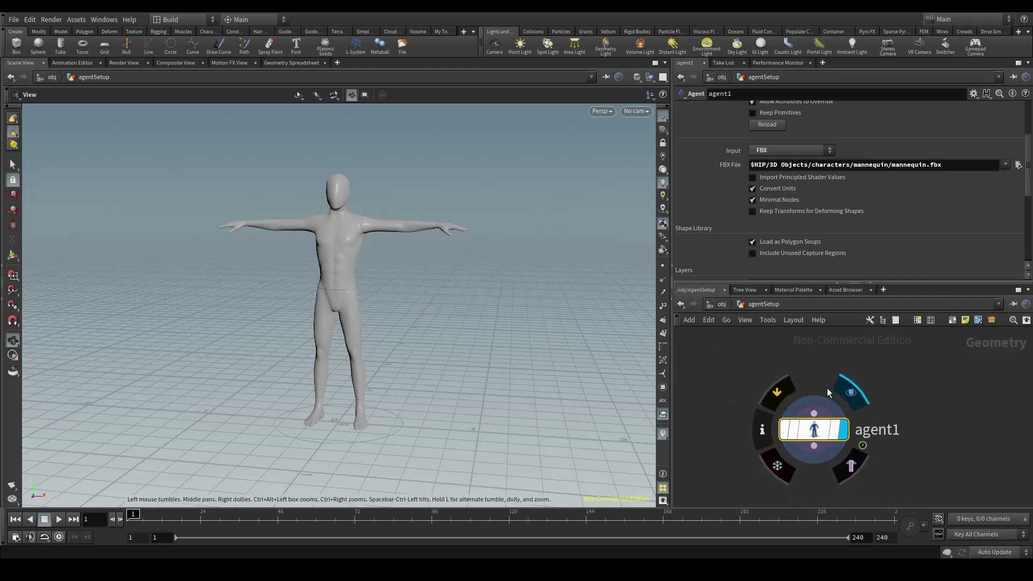
pyautogui.scroll(3, 885, 227)
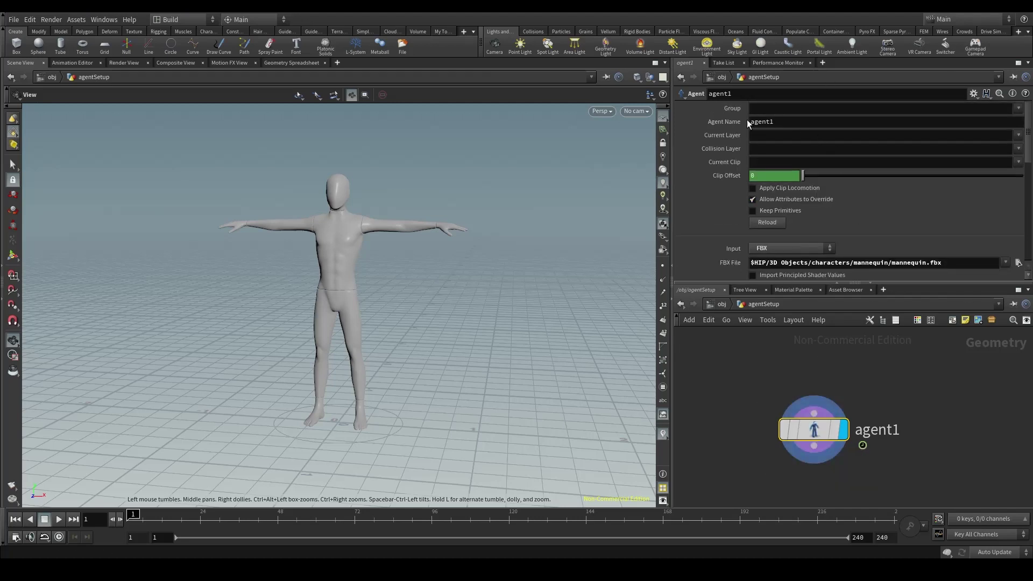
pyautogui.click(779, 122)
pyautogui.click(793, 125)
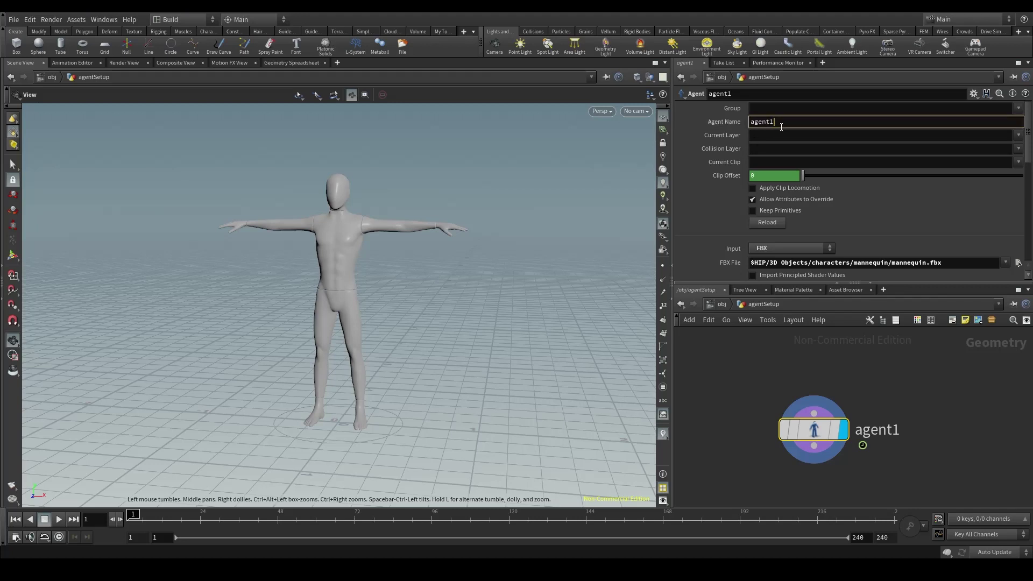
pyautogui.doubleClick(775, 123)
pyautogui.write('mannequin')
pyautogui.press('Return')
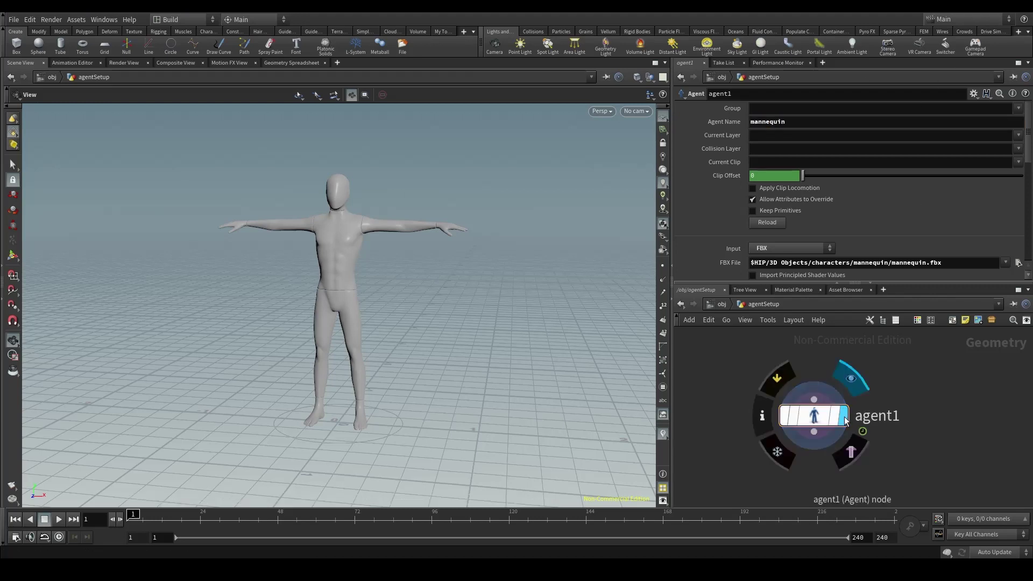
pyautogui.moveTo(814, 430); pyautogui.dragTo(814, 416)
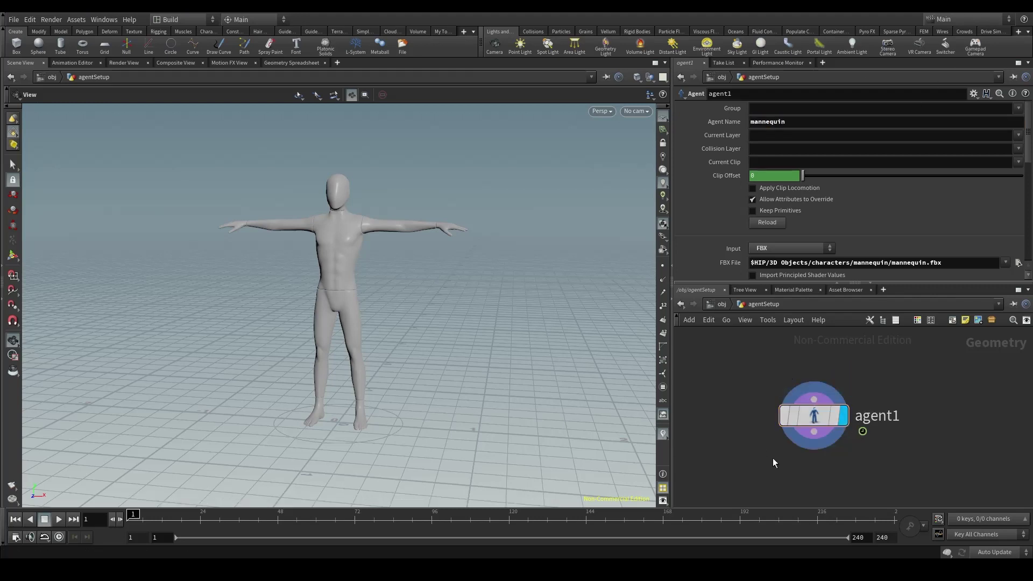
# - Rename the agent1 node to mannequin in the network editor
pyautogui.doubleClick(884, 416)
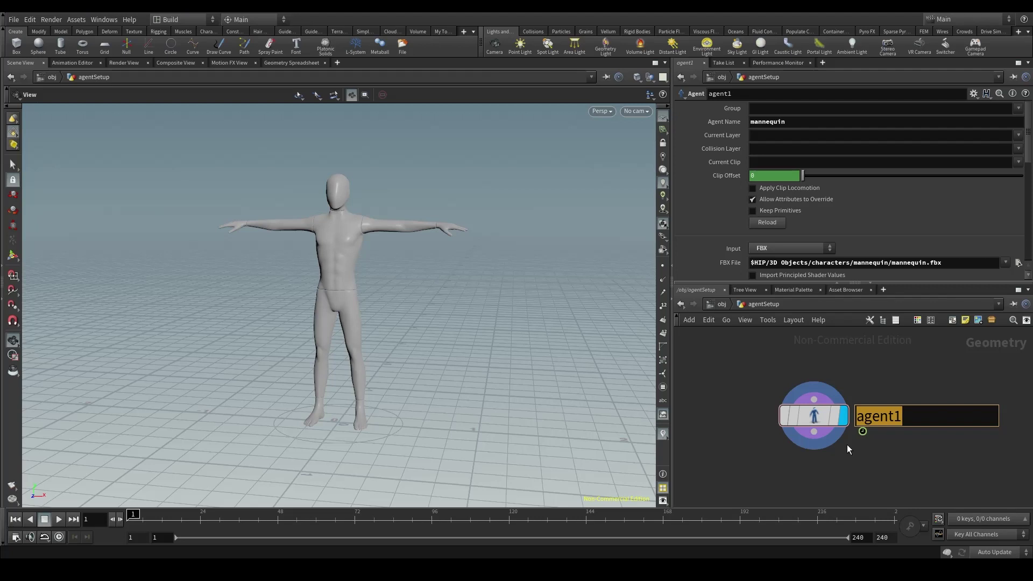
pyautogui.write('mannequin')
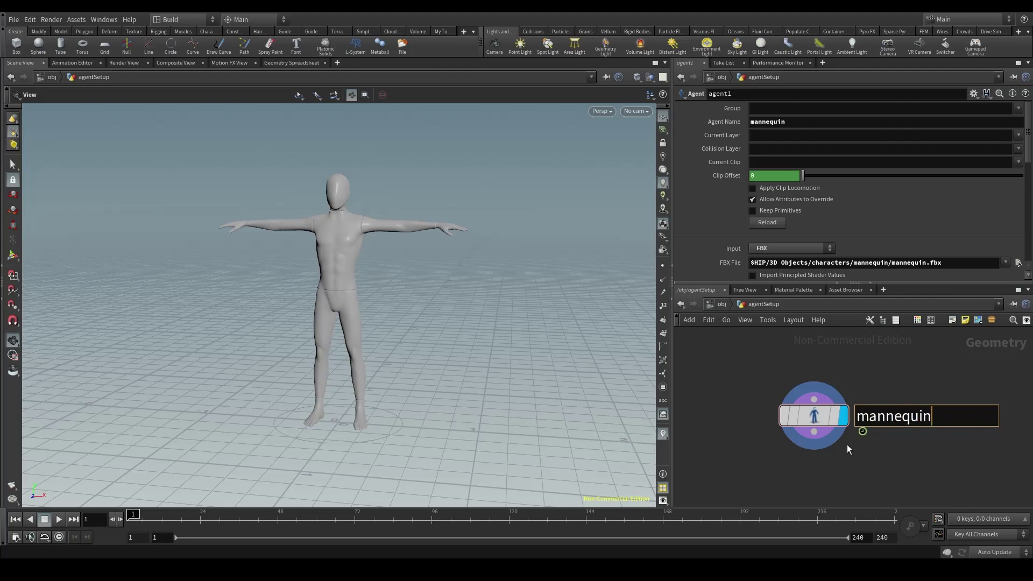
pyautogui.press('Return')
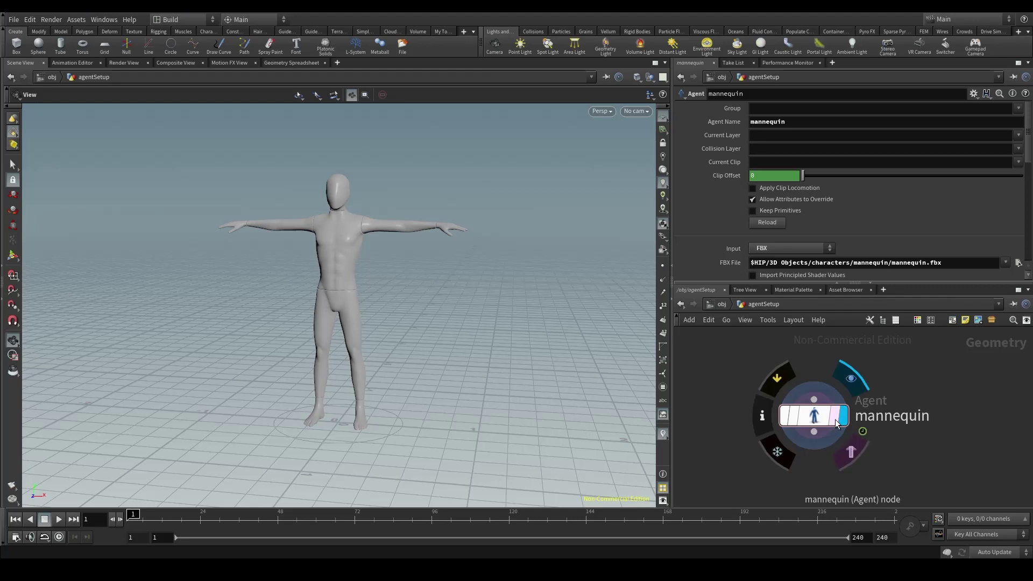
pyautogui.doubleClick(883, 420)
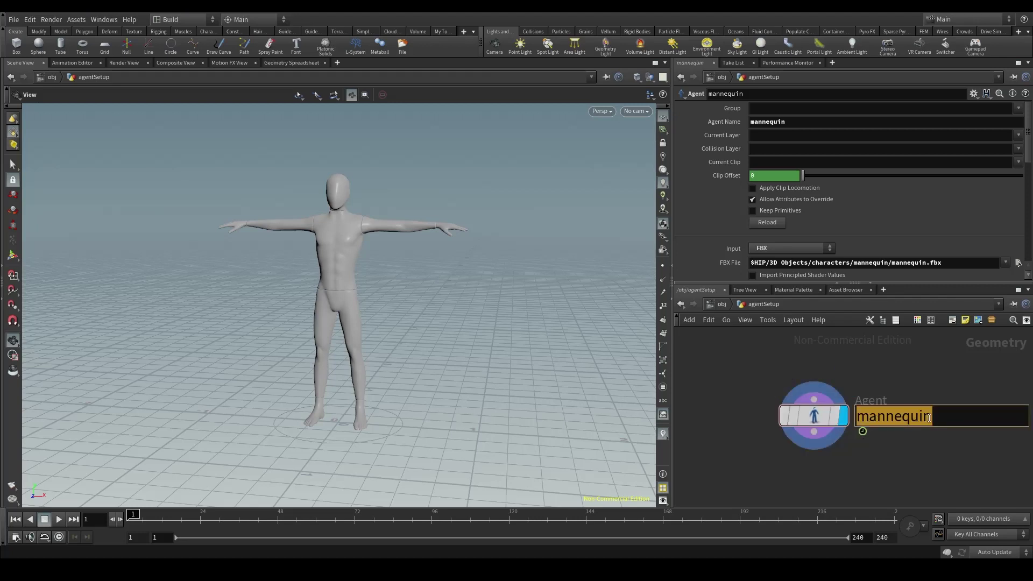
pyautogui.click(919, 467)
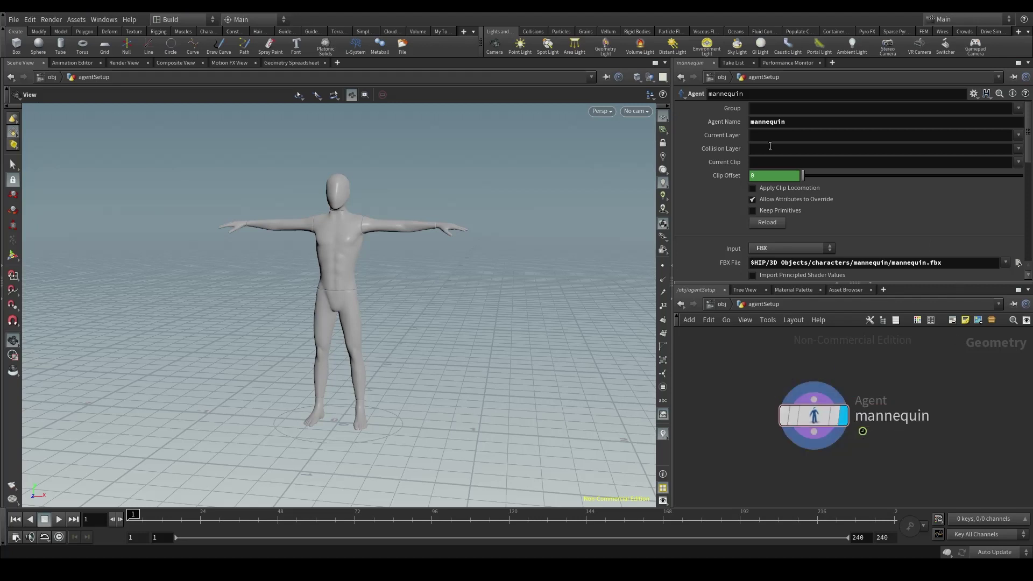
# - Select the whole Agent Name value so it can be replaced
pyautogui.moveTo(752, 125); pyautogui.dragTo(801, 121)
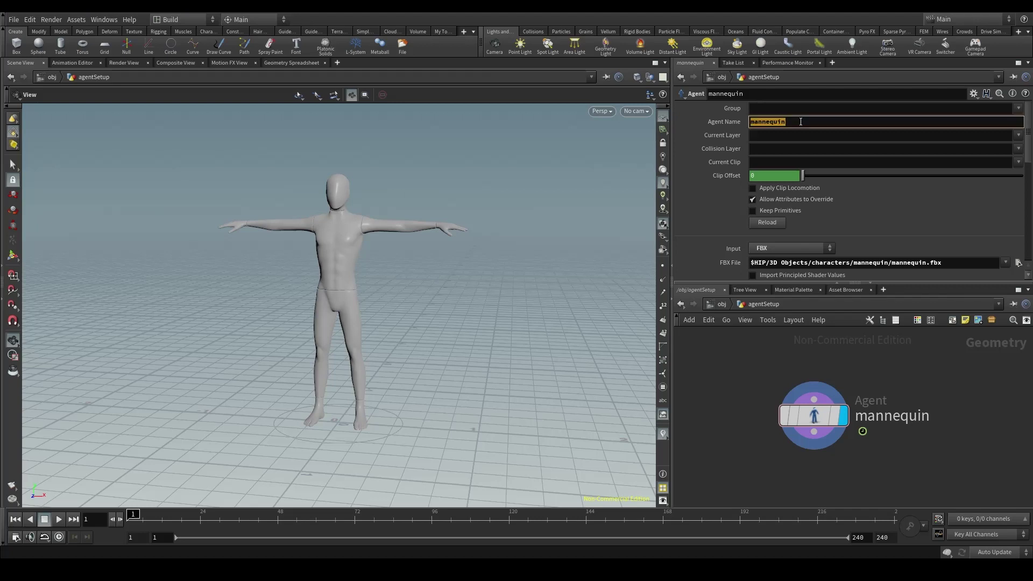
pyautogui.click(867, 212)
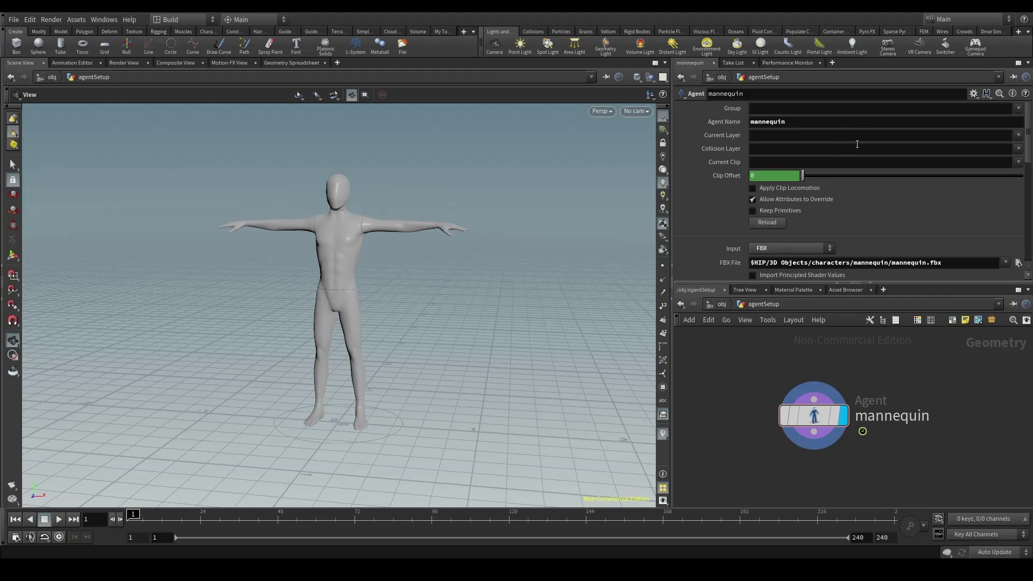
pyautogui.moveTo(805, 121); pyautogui.dragTo(751, 122)
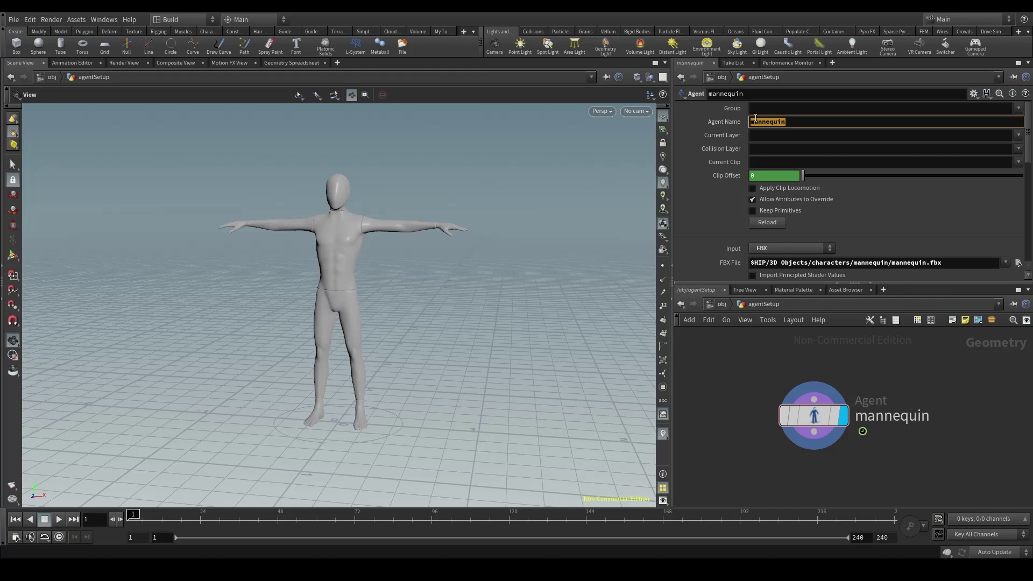
# - Set Agent Name to the $OS expression and display its evaluated value, mannequin
pyautogui.write('$')
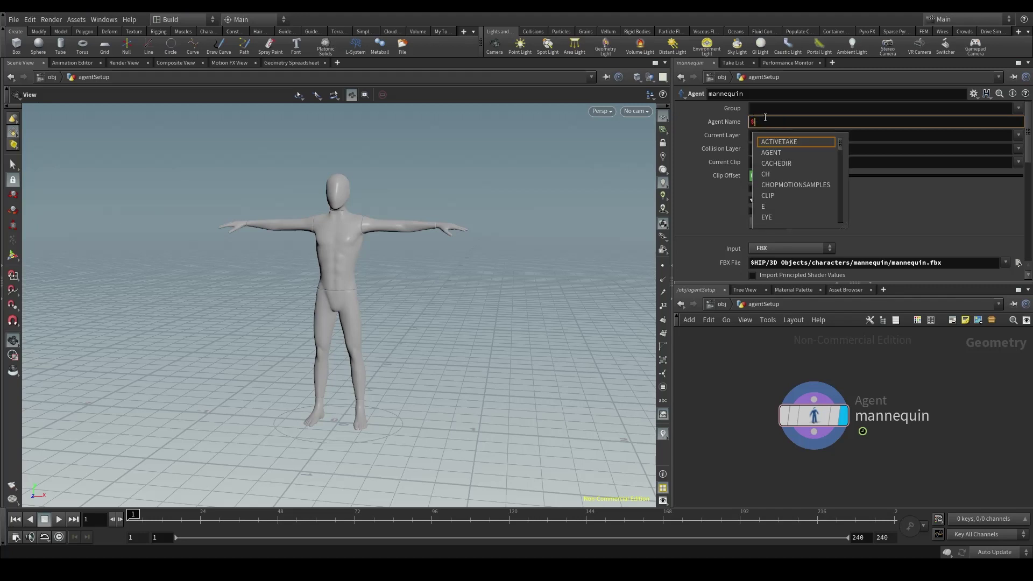
pyautogui.write('OS')
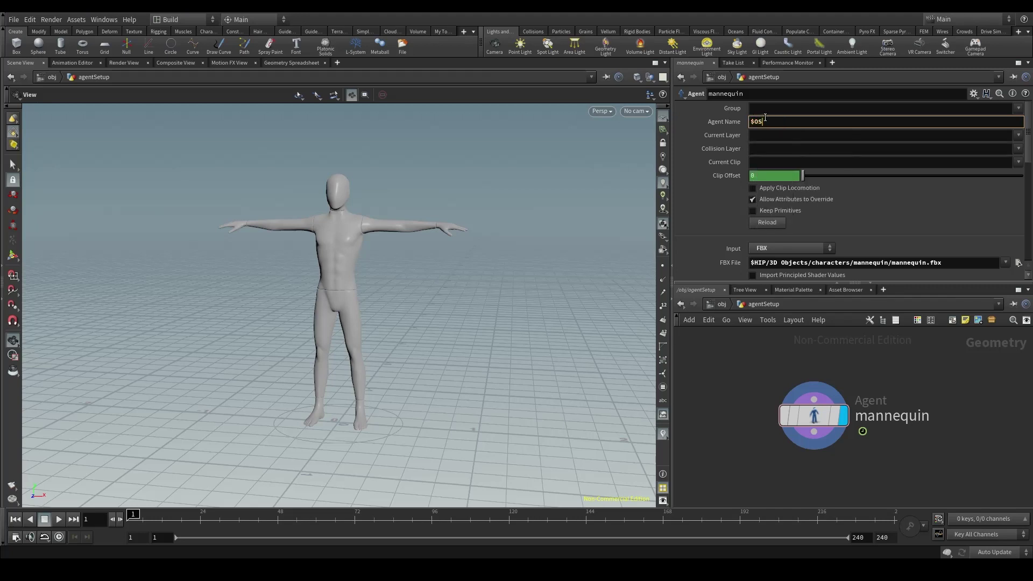
pyautogui.press('Return')
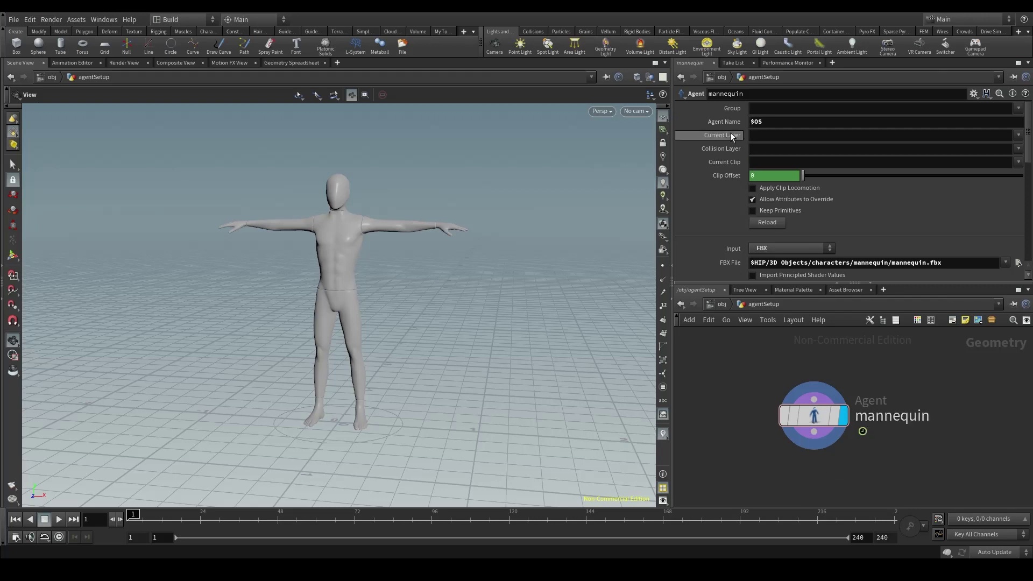
pyautogui.click(699, 121)
pyautogui.moveTo(724, 121)
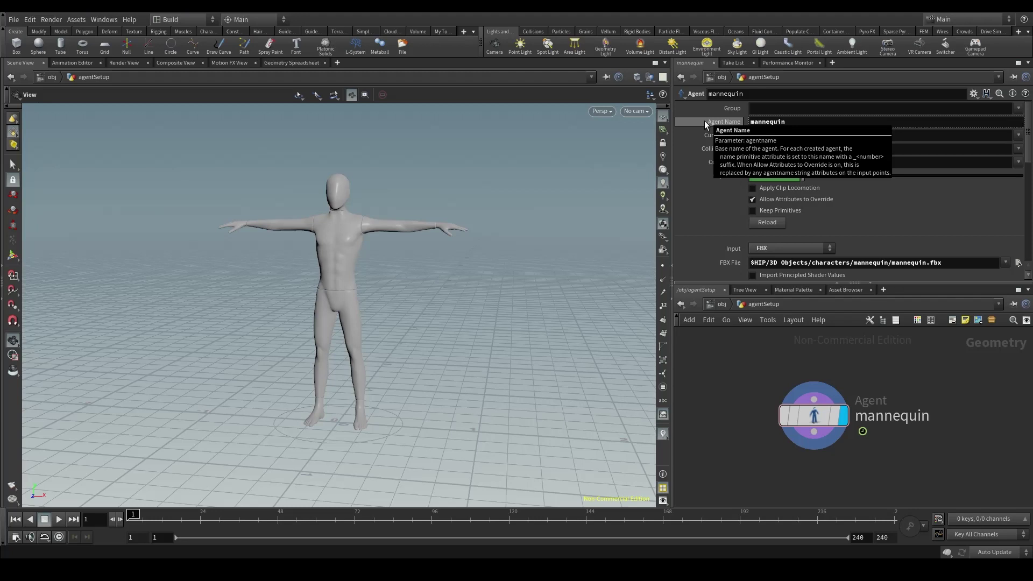
pyautogui.doubleClick(892, 416)
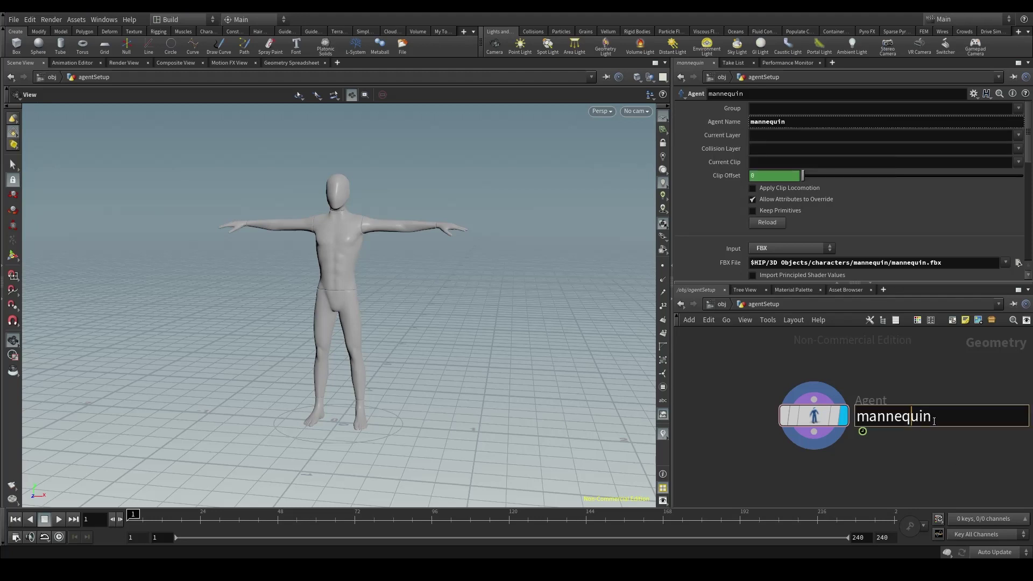
pyautogui.moveTo(933, 416); pyautogui.dragTo(803, 419)
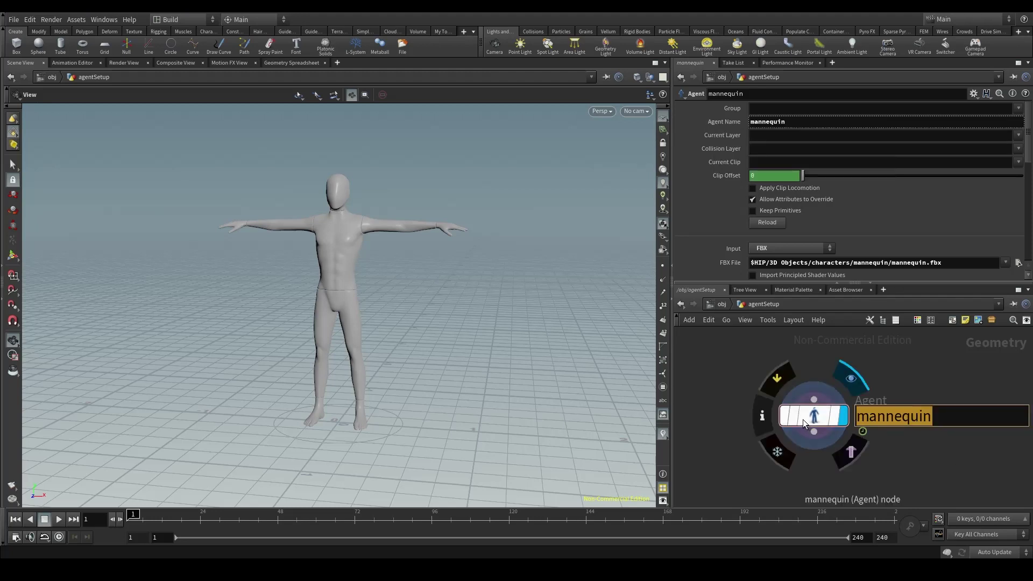
pyautogui.write('man')
pyautogui.press('Return')
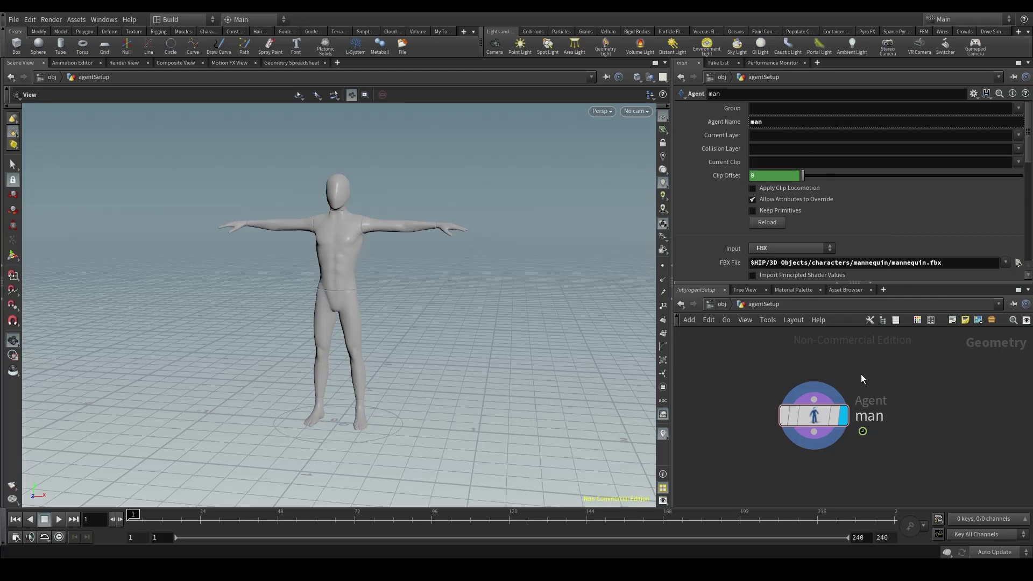
pyautogui.doubleClick(874, 420)
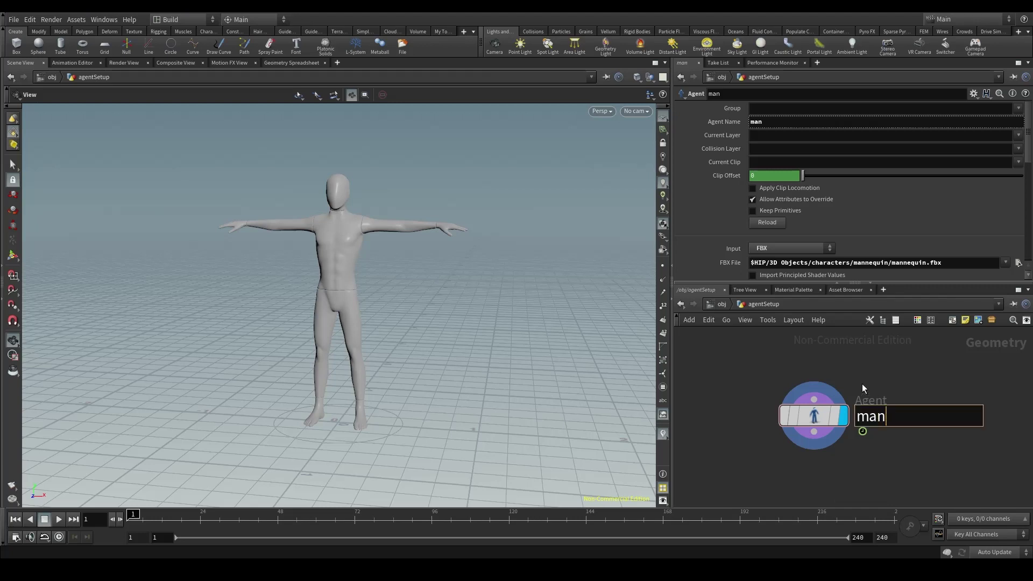
pyautogui.write('nequin')
pyautogui.press('Return')
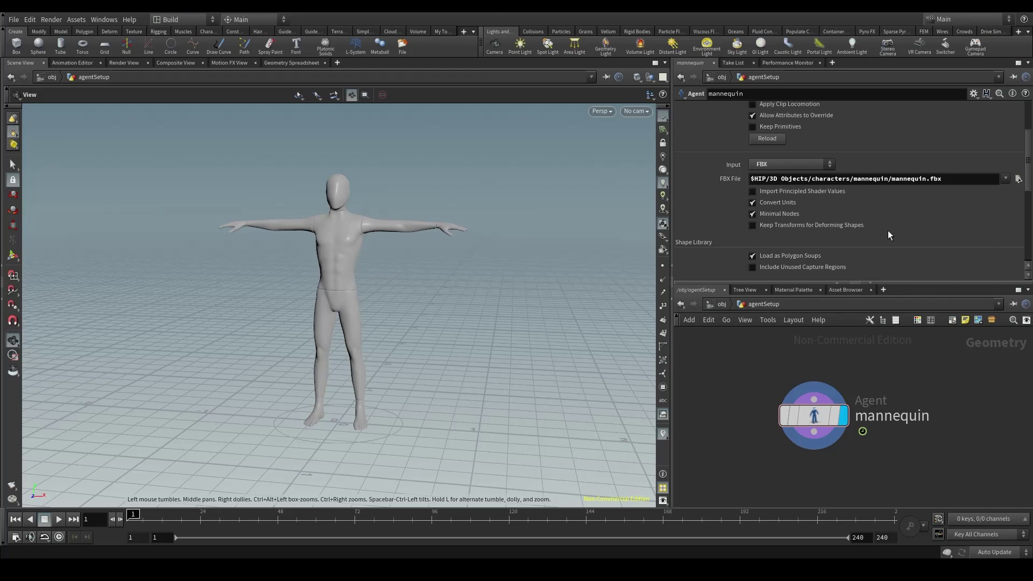
pyautogui.scroll(3, 888, 230)
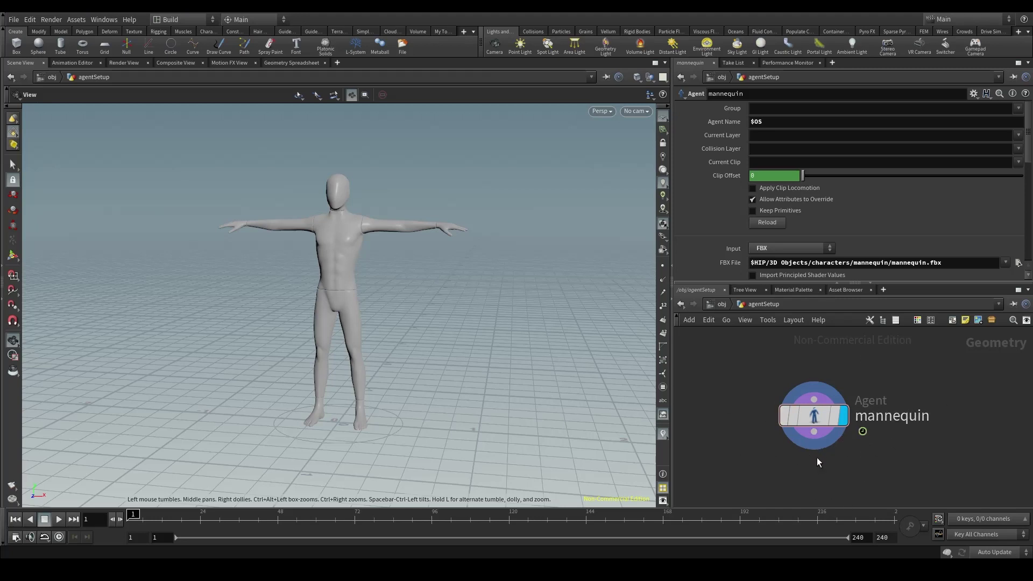
# - Switch the Current Clip back and forth between Take_001 and mixamo.com
pyautogui.click(1018, 163)
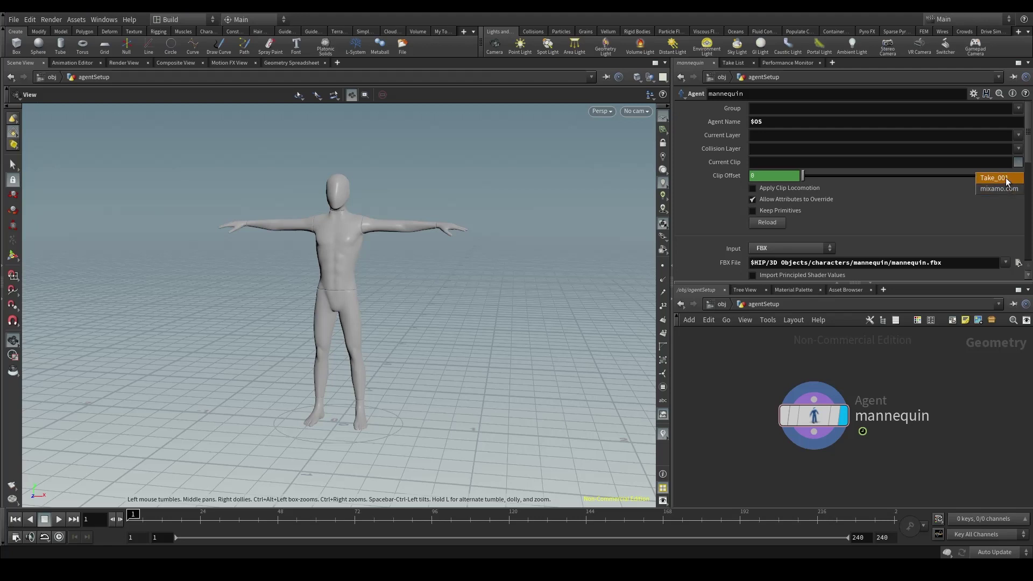
pyautogui.click(1005, 177)
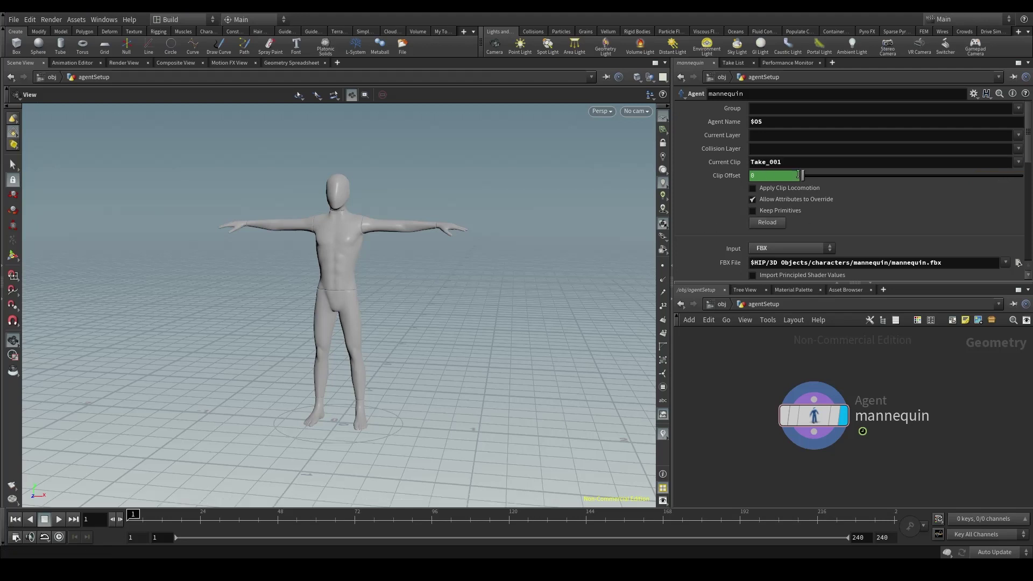
pyautogui.click(1018, 162)
pyautogui.click(1000, 189)
pyautogui.click(1017, 162)
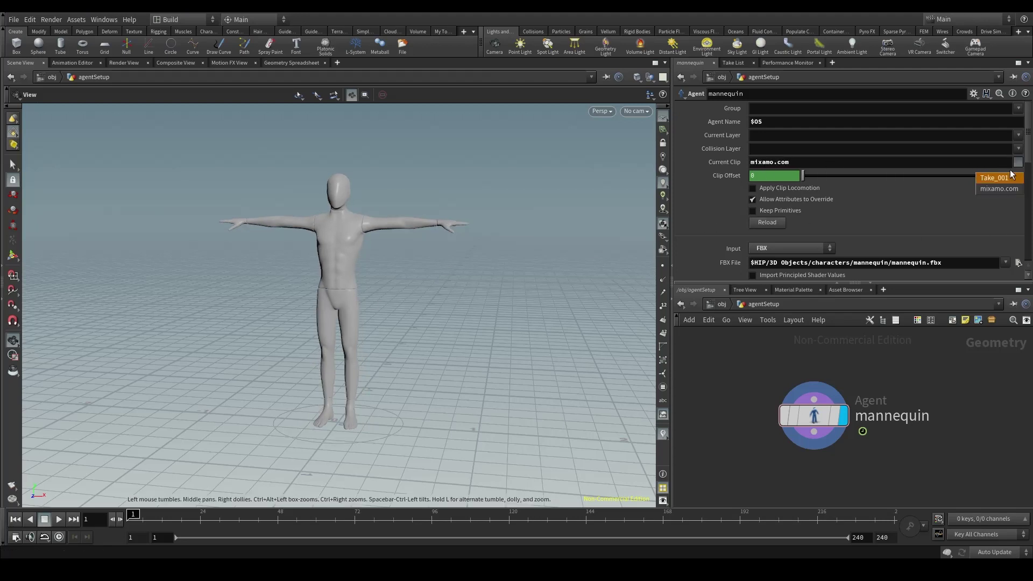
pyautogui.click(1006, 178)
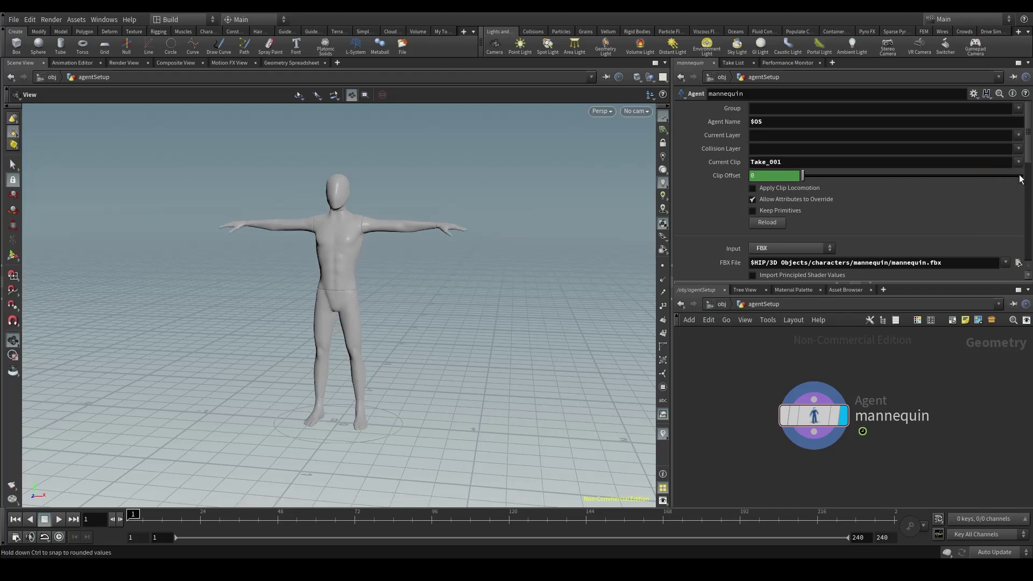
pyautogui.click(1018, 162)
pyautogui.click(1005, 187)
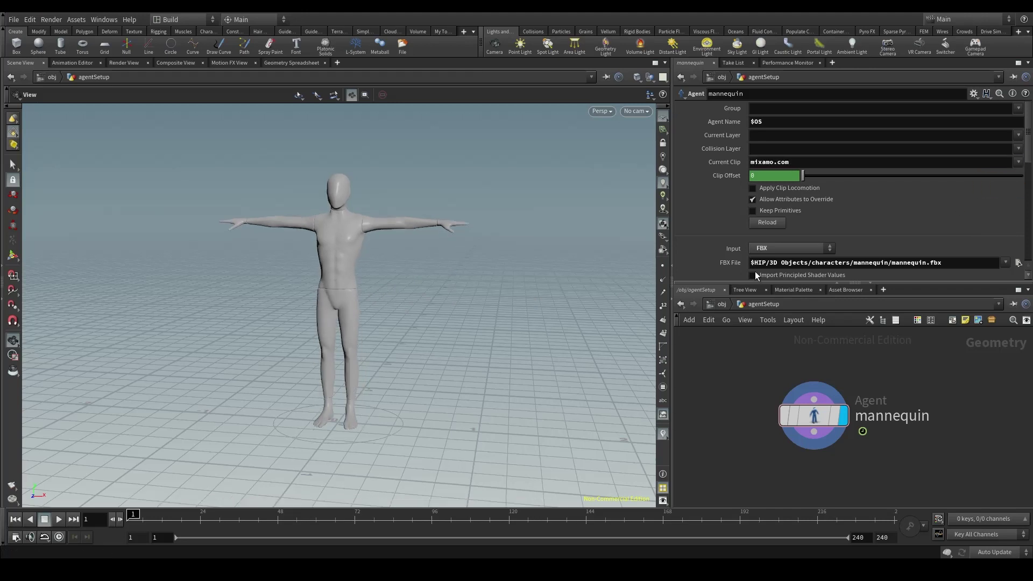
# - Set the Current Clip back to Take_001 and recheck the clip list
pyautogui.scroll(5, 285, 408)
pyautogui.scroll(-3, 388, 369)
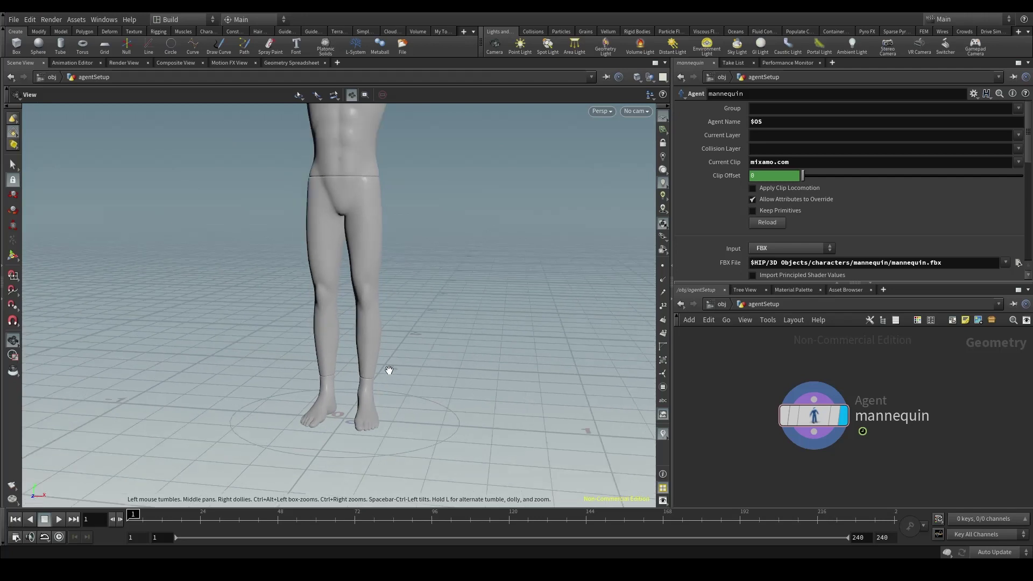
pyautogui.scroll(-3, 397, 300)
pyautogui.scroll(-1, 393, 282)
pyautogui.click(1018, 162)
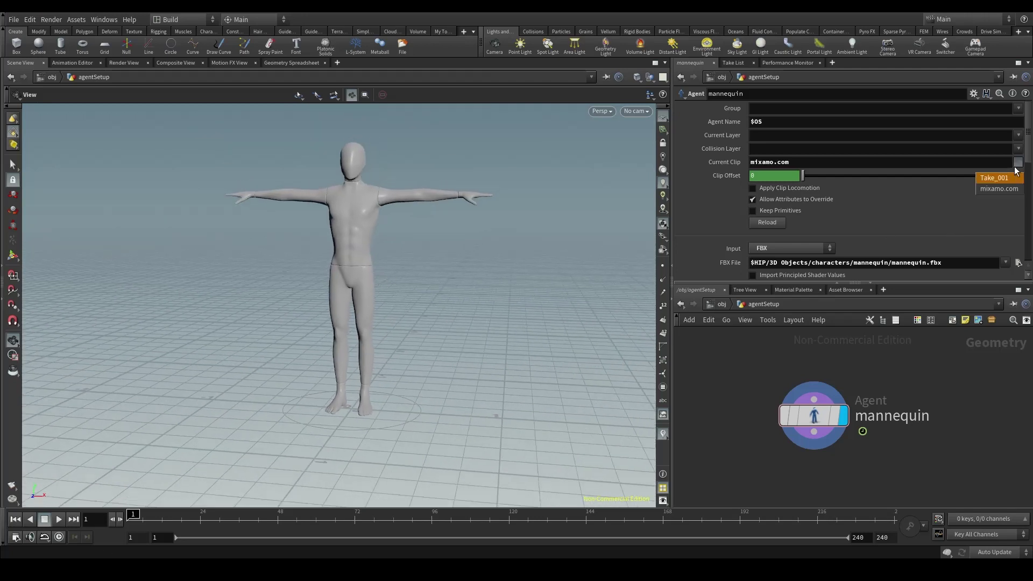
pyautogui.click(1003, 176)
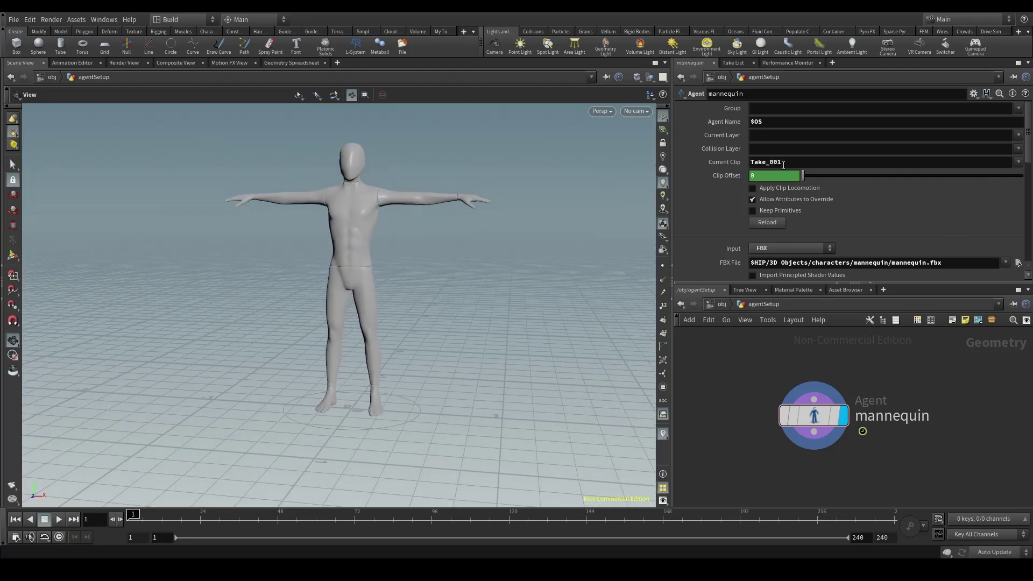
pyautogui.click(1019, 162)
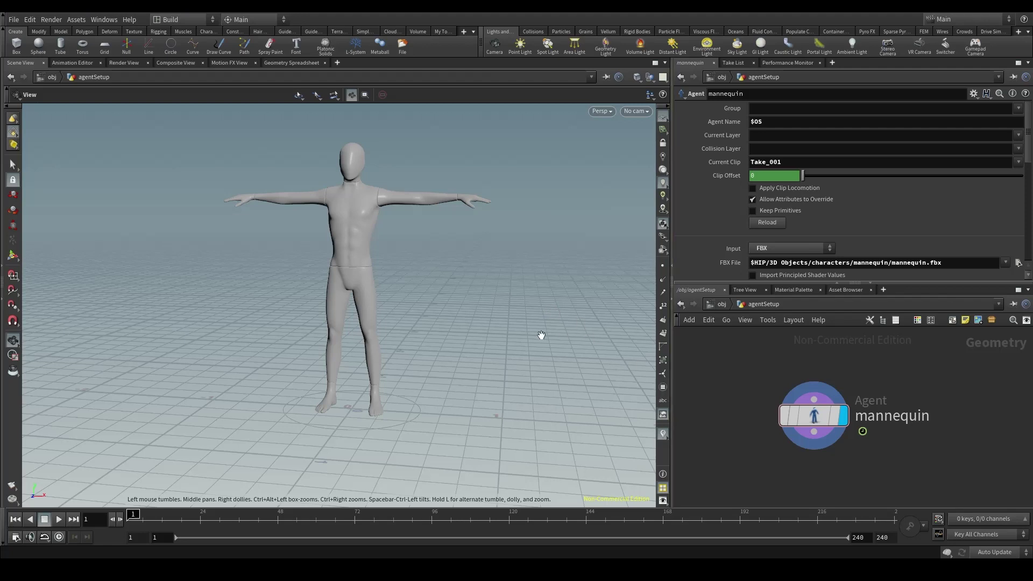
# - Review the available clips, then zoom and tilt the viewport to inspect the mannequin
pyautogui.click(1018, 162)
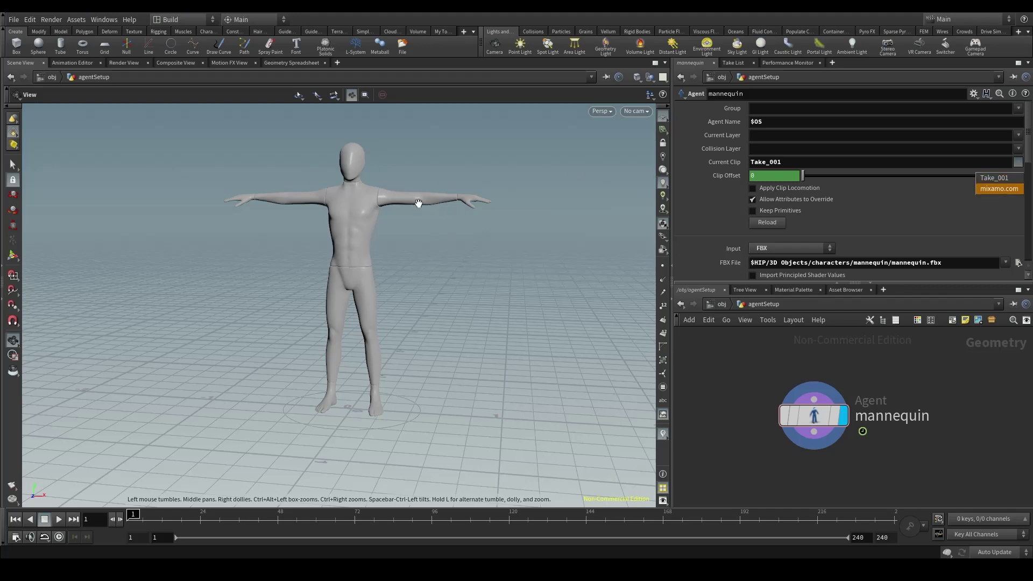
pyautogui.click(361, 310)
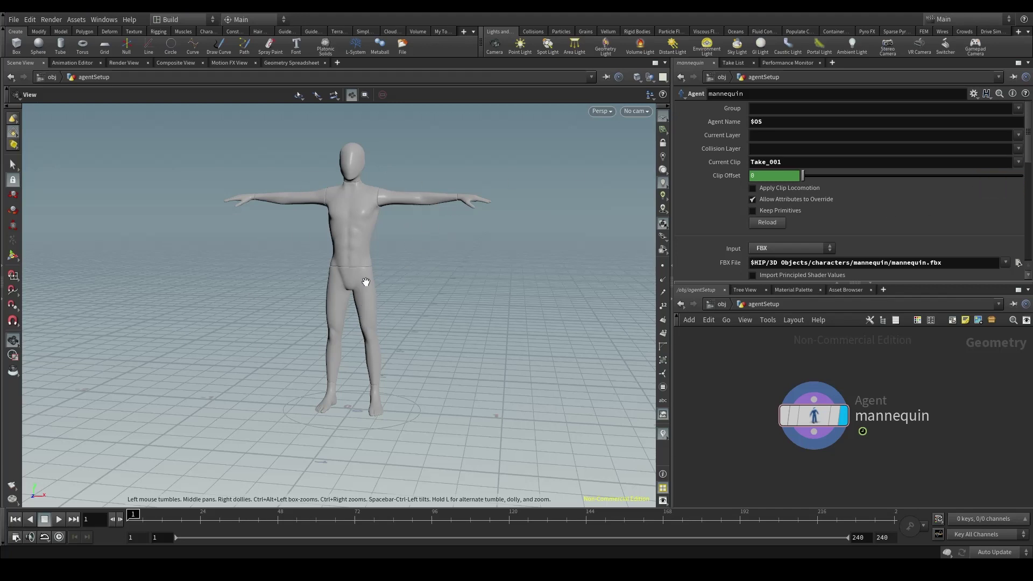
pyautogui.scroll(2, 364, 278)
pyautogui.scroll(2, 359, 275)
pyautogui.scroll(2, 355, 282)
pyautogui.scroll(2, 344, 284)
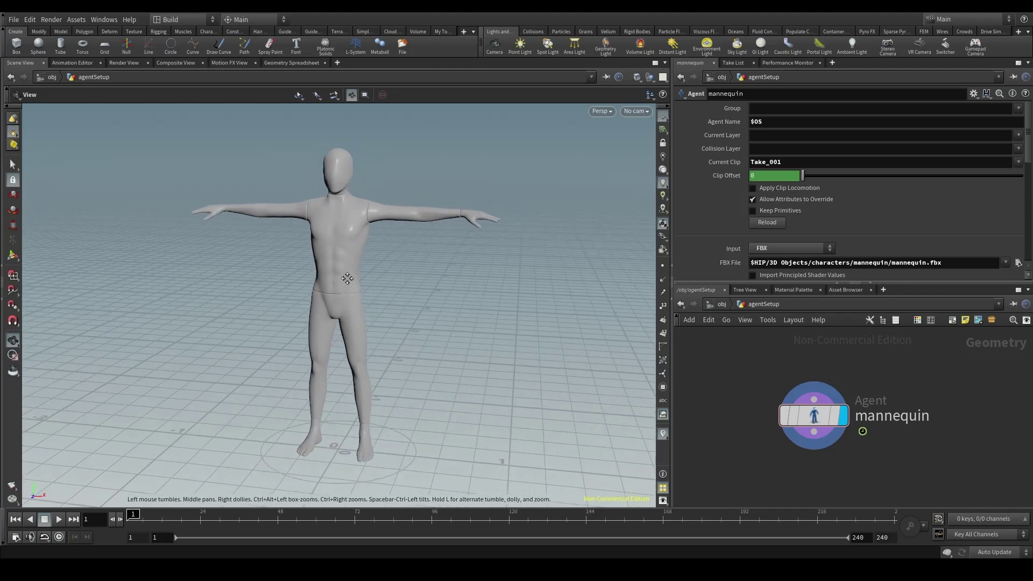
pyautogui.moveTo(348, 278); pyautogui.dragTo(342, 273)
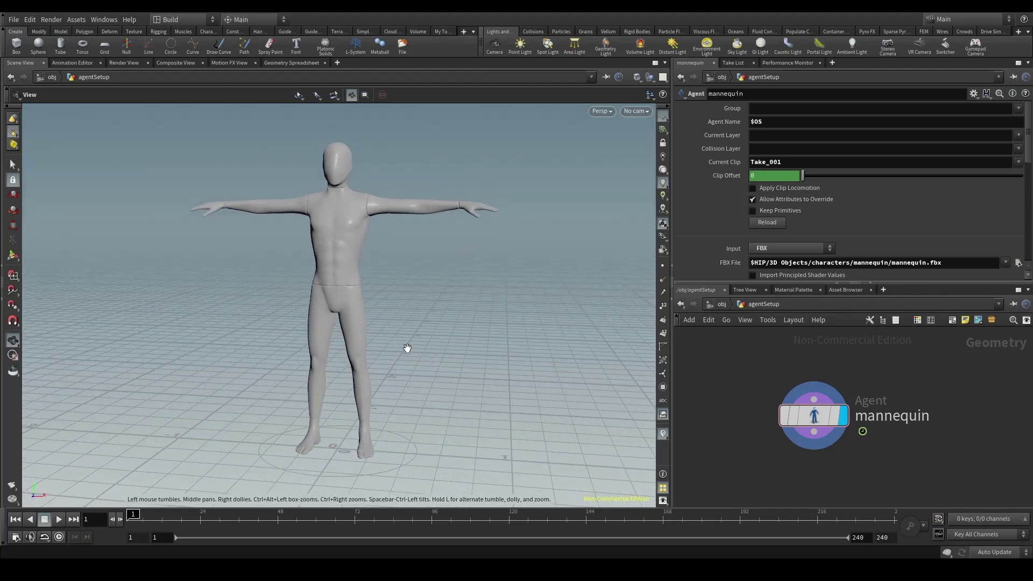
pyautogui.click(1019, 162)
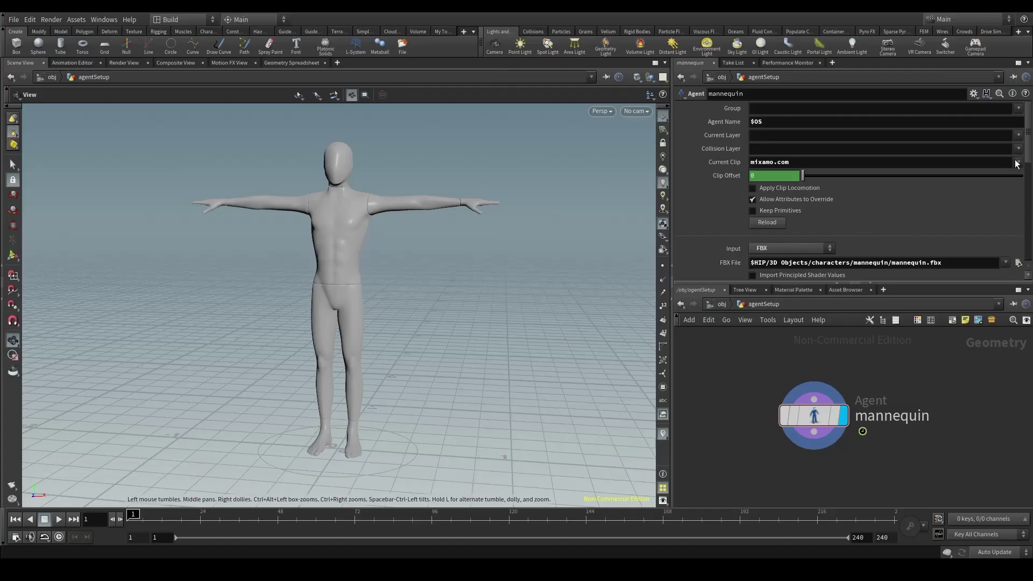
pyautogui.click(1018, 162)
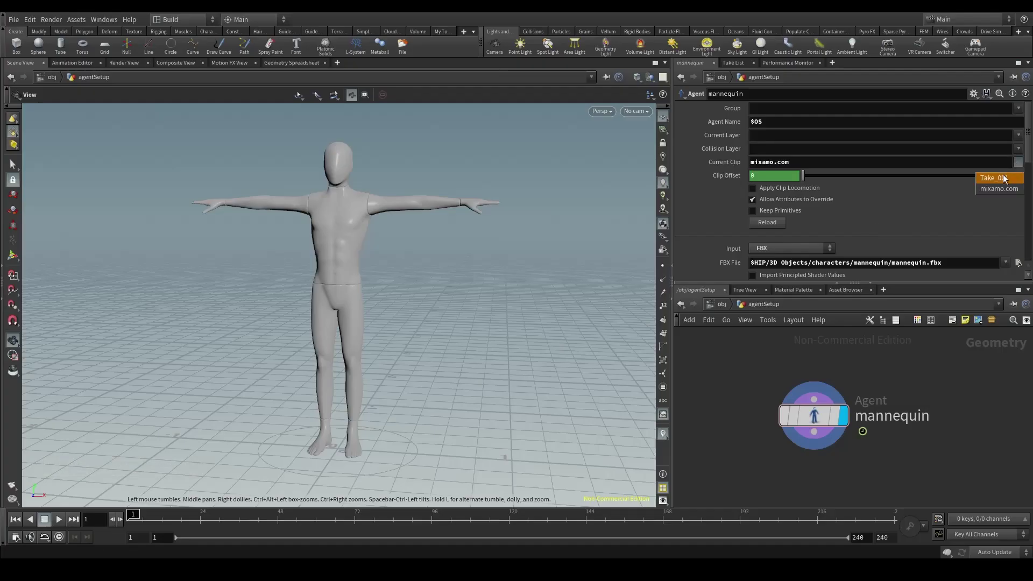
pyautogui.click(1000, 182)
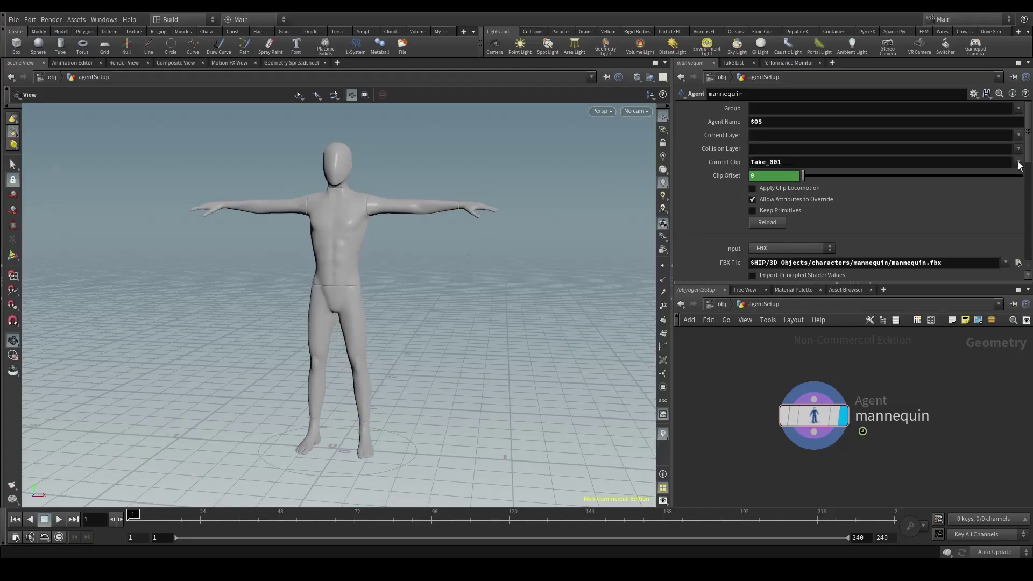
pyautogui.click(1019, 163)
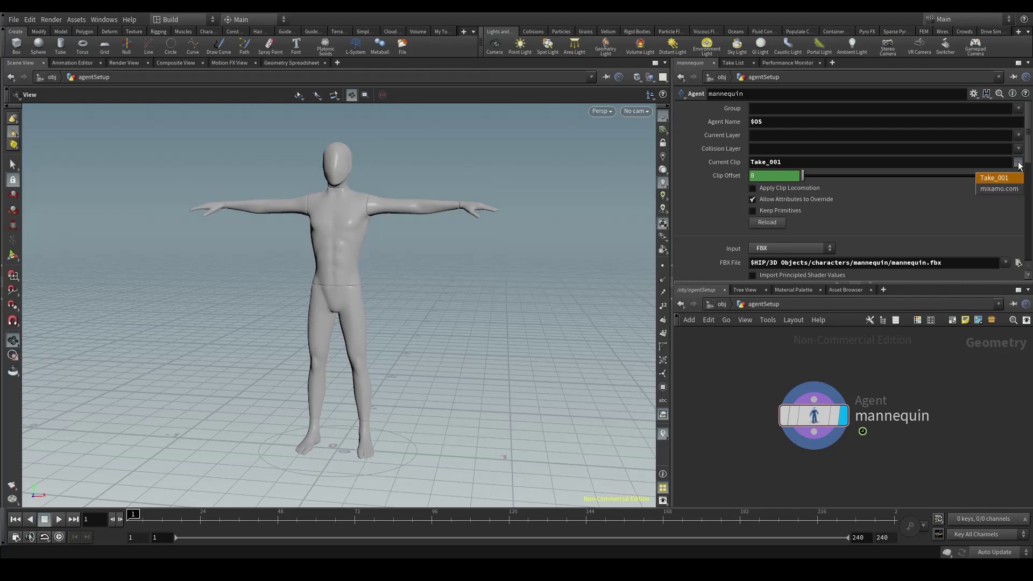
pyautogui.click(1000, 189)
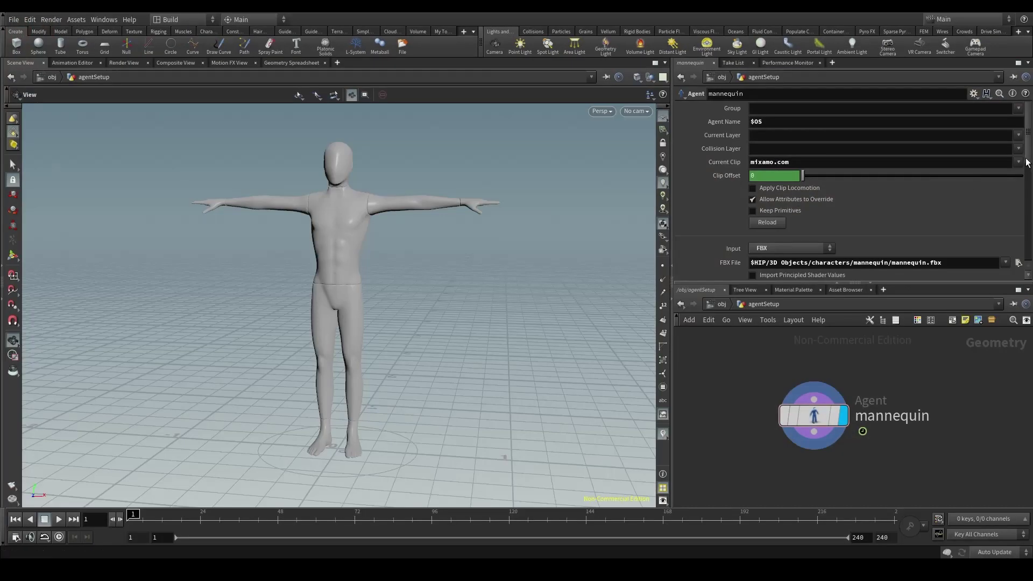
pyautogui.click(1019, 162)
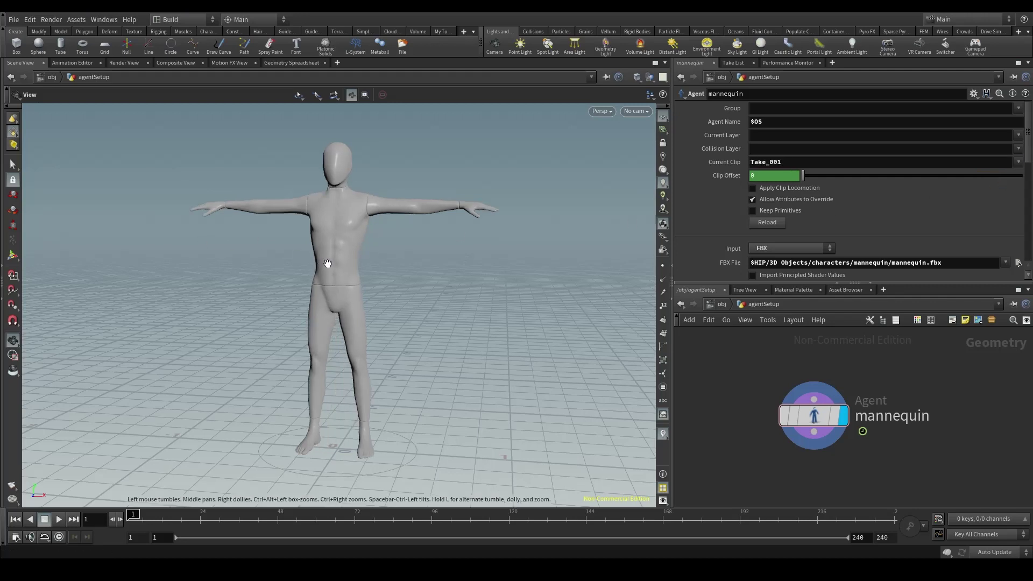
# - Briefly set Current Clip to mixamo.com, then clear the field so it stays empty
pyautogui.click(1018, 162)
pyautogui.click(1004, 191)
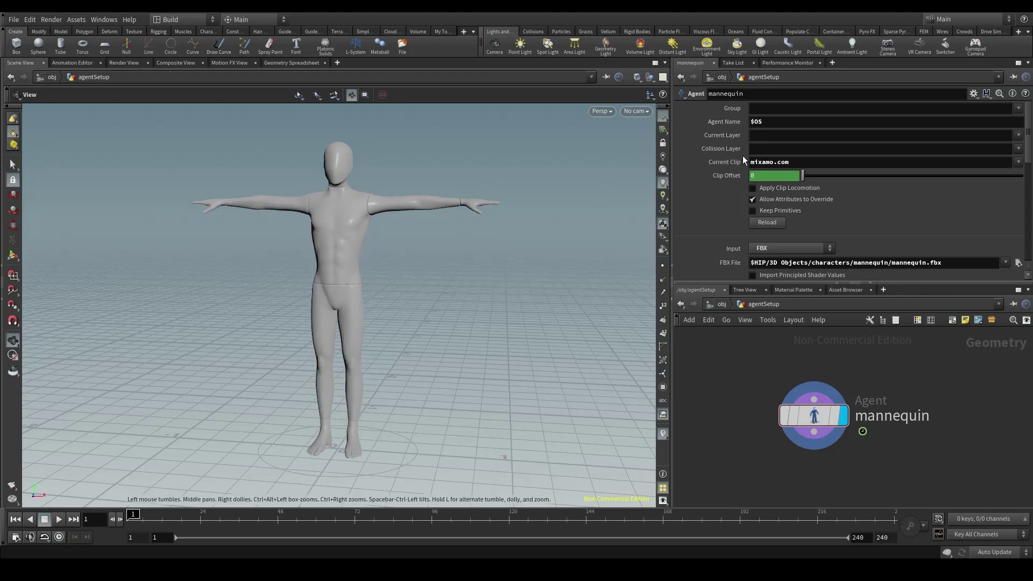
pyautogui.doubleClick(783, 162)
pyautogui.press('BackSpace')
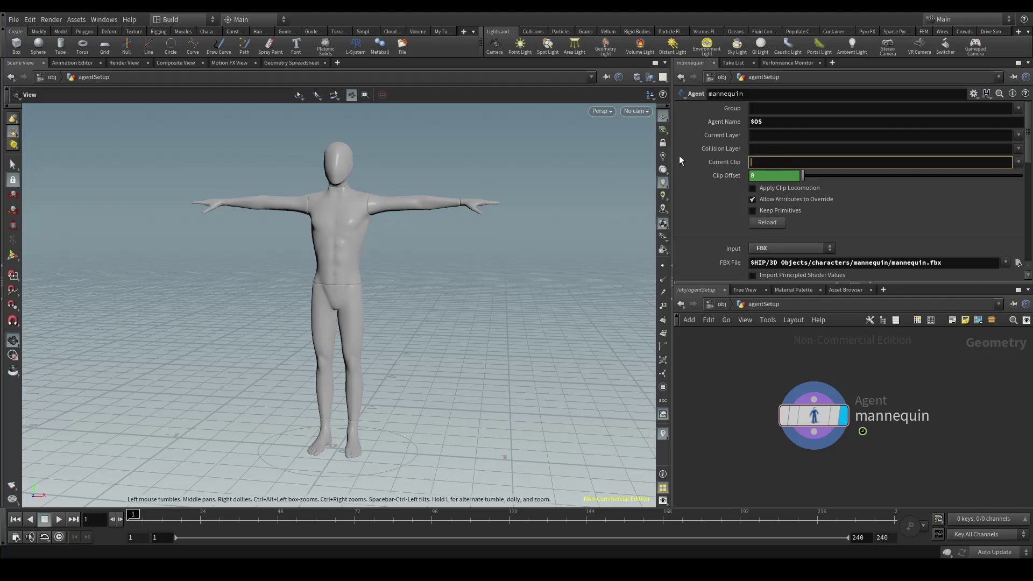
pyautogui.press('Return')
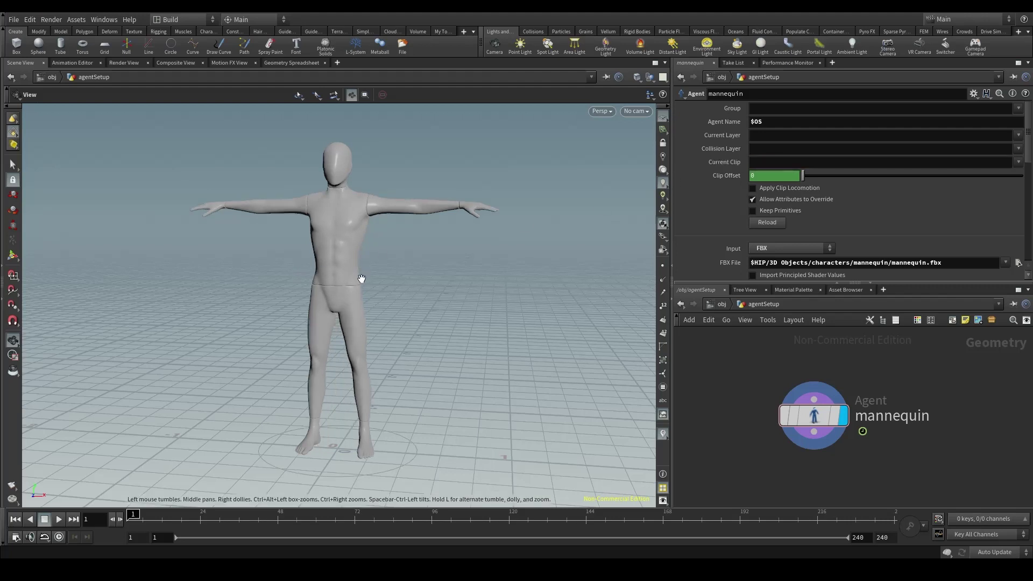
# - In the Clip section, replace the Clip Name ${FBX_TAKE_NAME} with tpose and confirm it
pyautogui.scroll(-3, 905, 199)
pyautogui.scroll(-3, 865, 188)
pyautogui.scroll(-2, 680, 215)
pyautogui.scroll(-2, 712, 234)
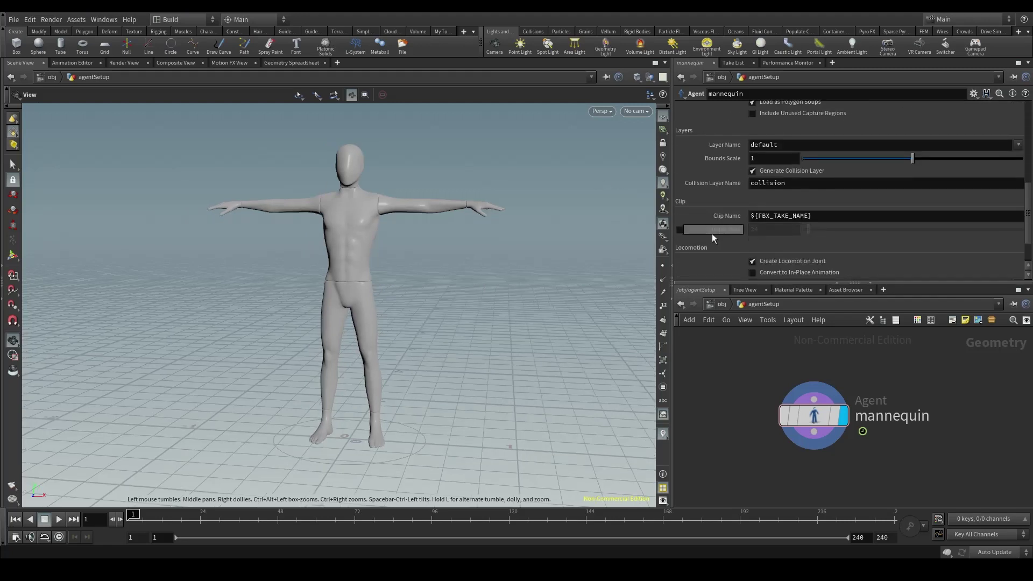
pyautogui.scroll(-1, 712, 234)
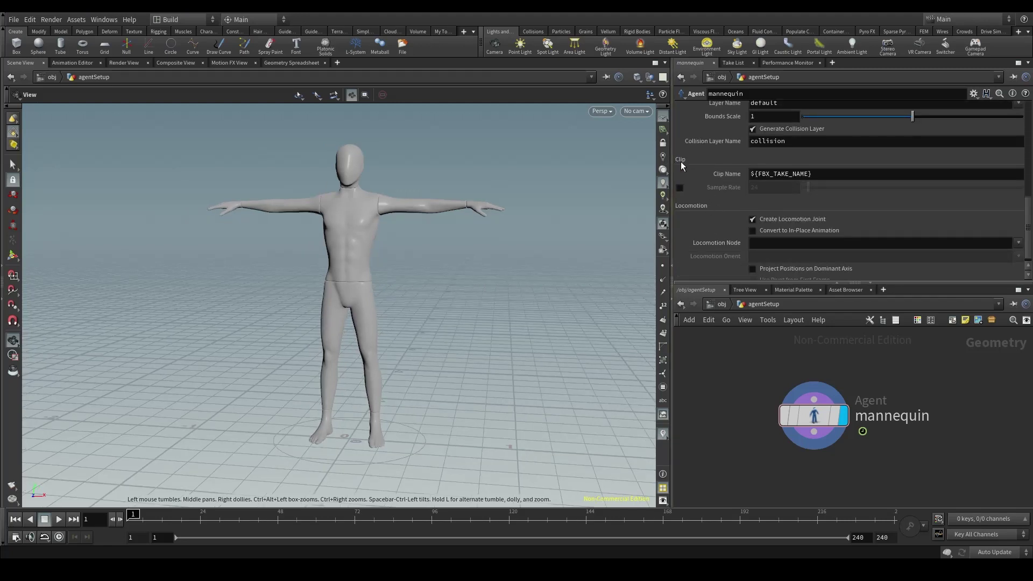
pyautogui.click(823, 173)
pyautogui.moveTo(824, 173); pyautogui.dragTo(736, 173)
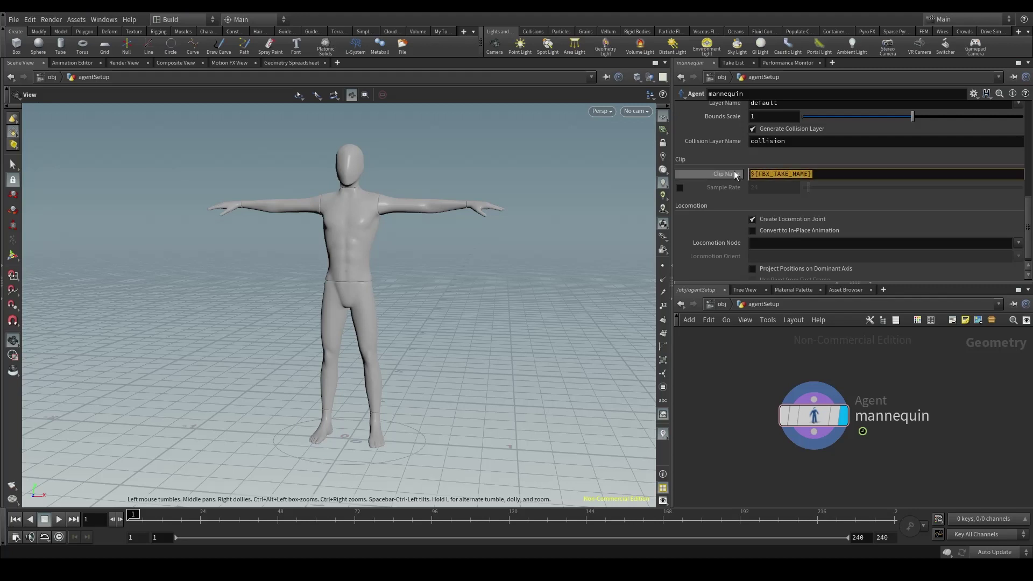
pyautogui.press('BackSpace')
pyautogui.write('tpose')
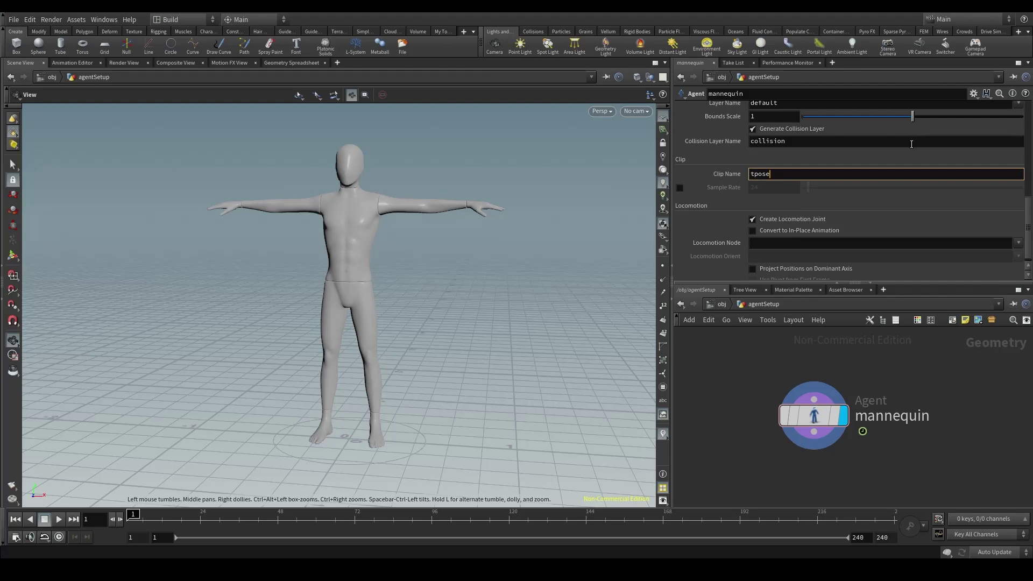
pyautogui.press('Return')
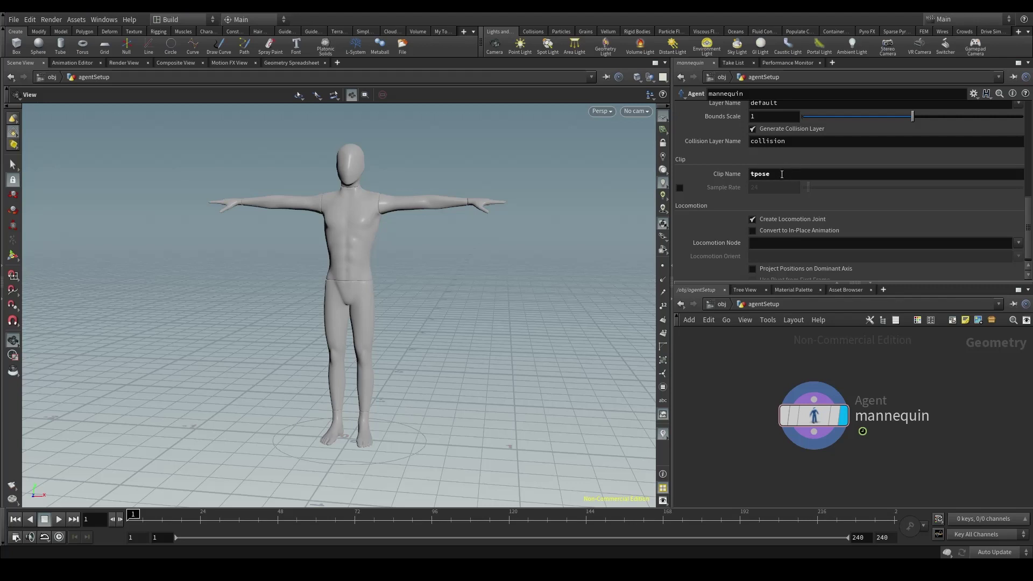
pyautogui.doubleClick(755, 174)
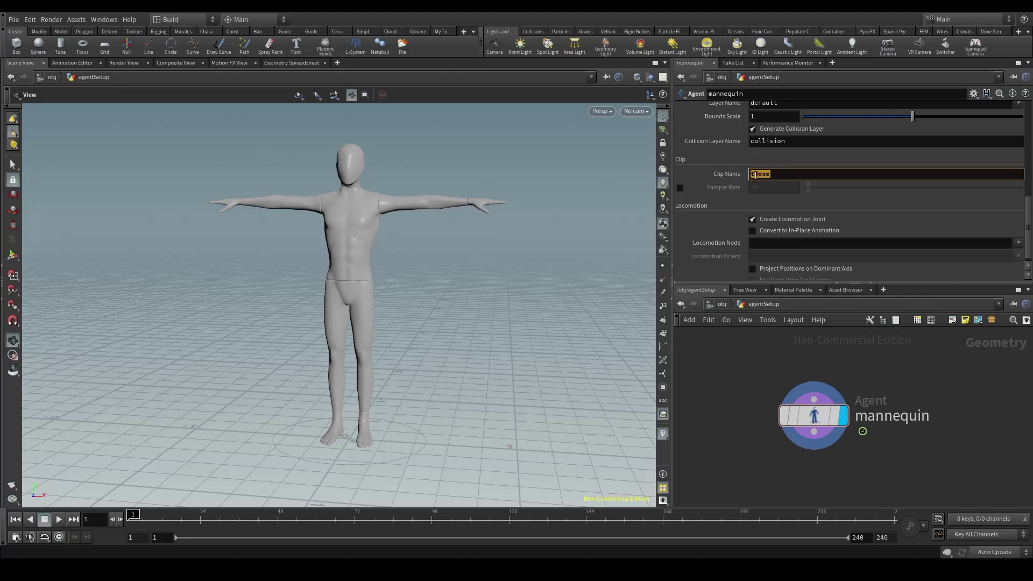
pyautogui.press('Return')
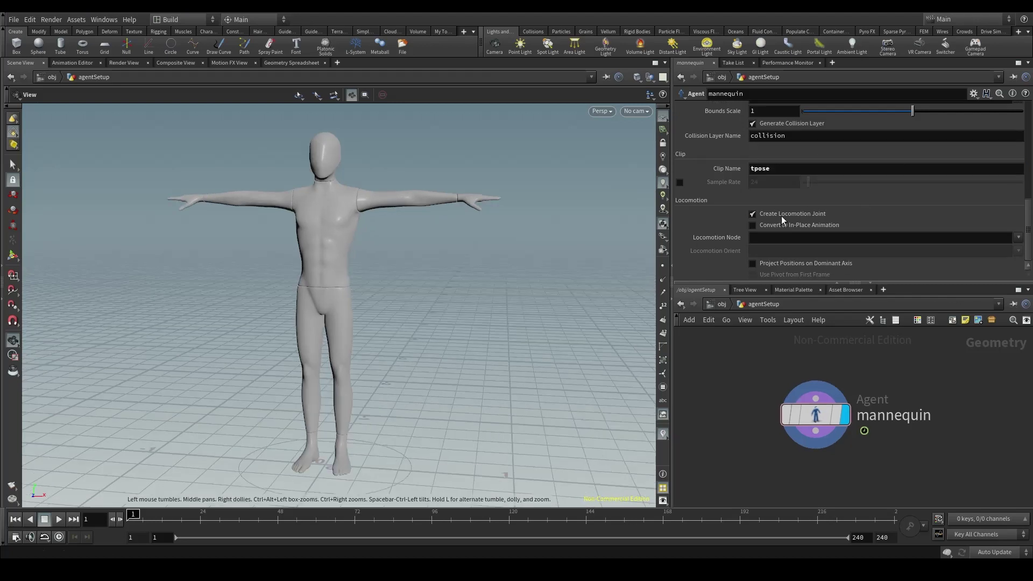
pyautogui.scroll(5, 842, 248)
pyautogui.scroll(3, 843, 249)
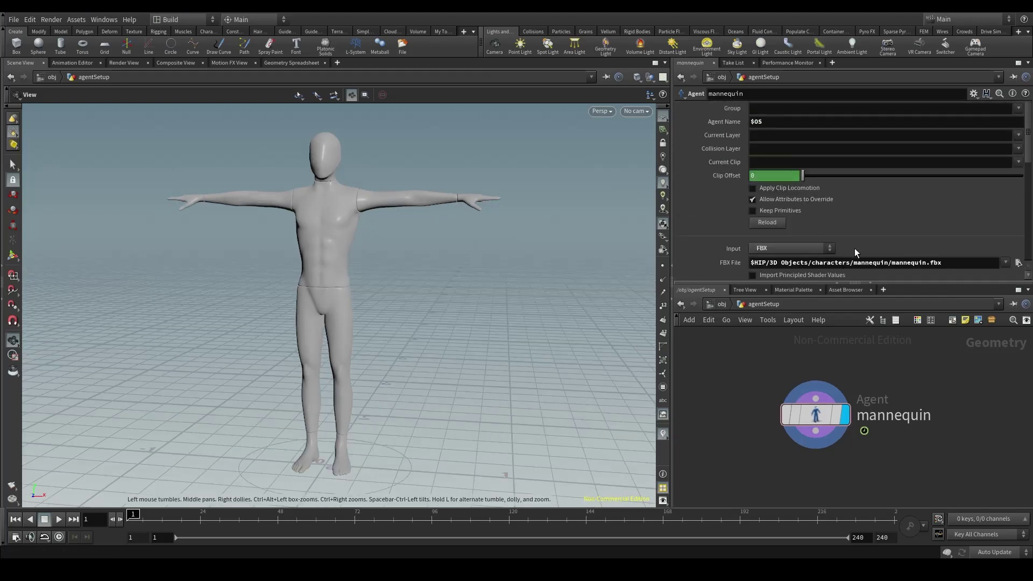
pyautogui.scroll(-2, 333, 291)
pyautogui.moveTo(333, 291)
pyautogui.mouseDown()
pyautogui.moveTo(260, 265)
pyautogui.moveTo(300, 272)
pyautogui.mouseUp()
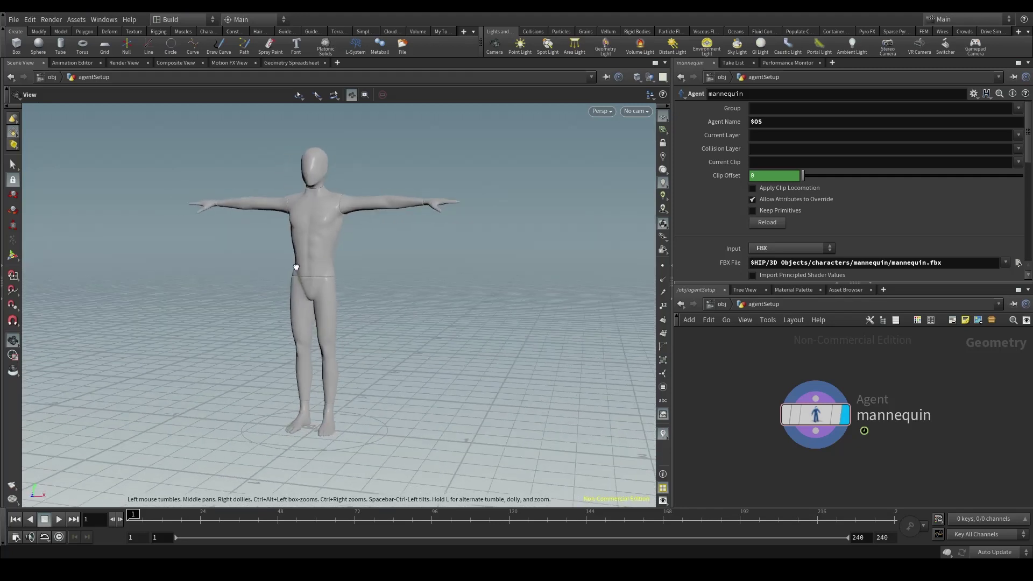
pyautogui.scroll(2, 304, 269)
pyautogui.scroll(-1, 838, 460)
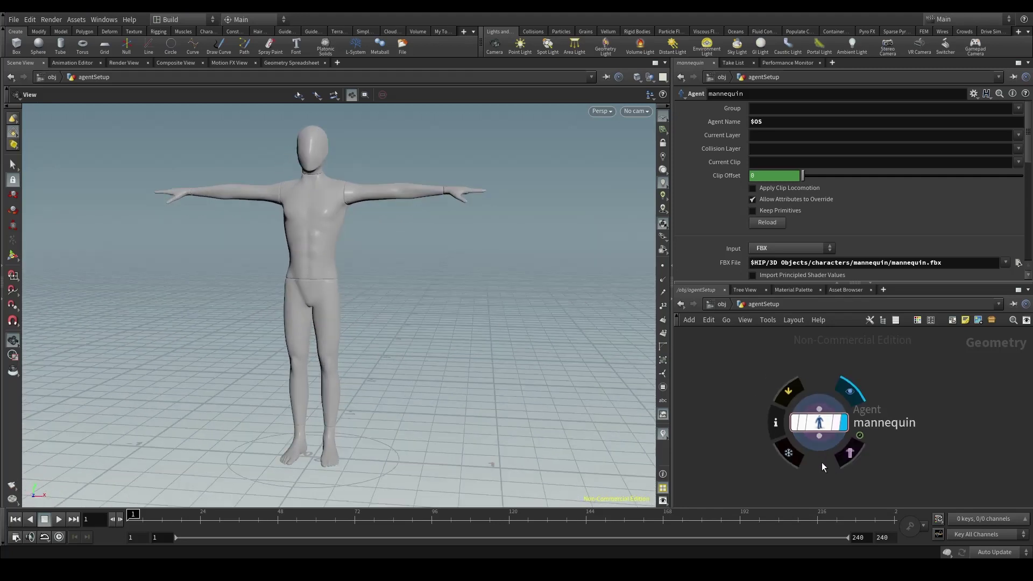